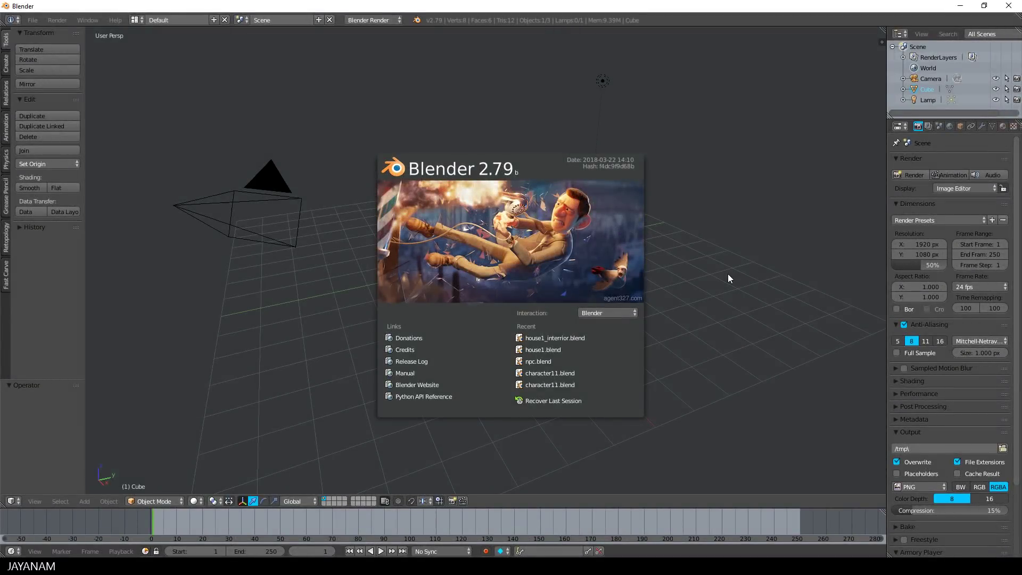
# Dismiss the splash screen, enlarge the timeline area and set the current frame to 0
pyautogui.click(727, 273)
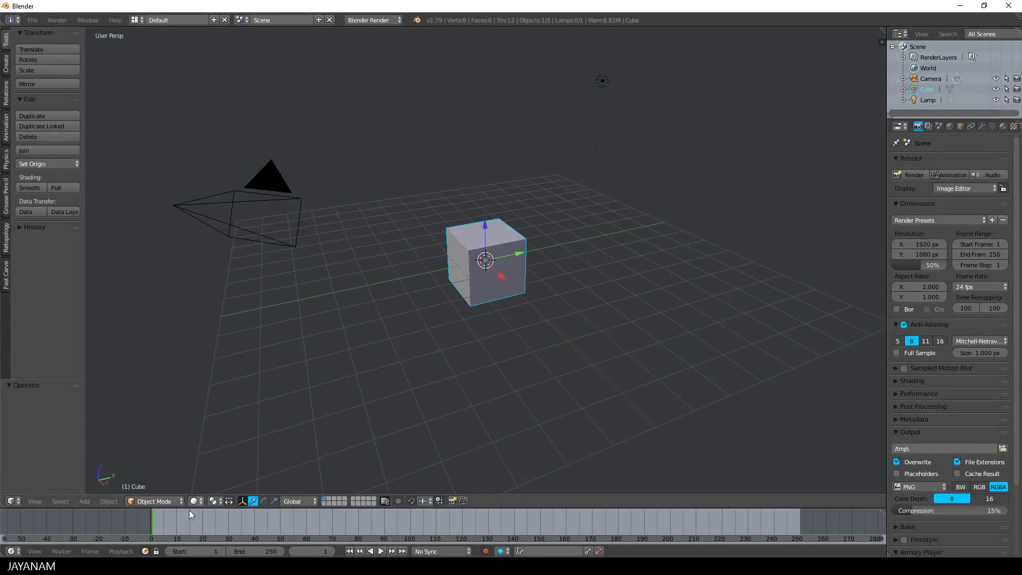
pyautogui.moveTo(189, 508); pyautogui.dragTo(193, 471)
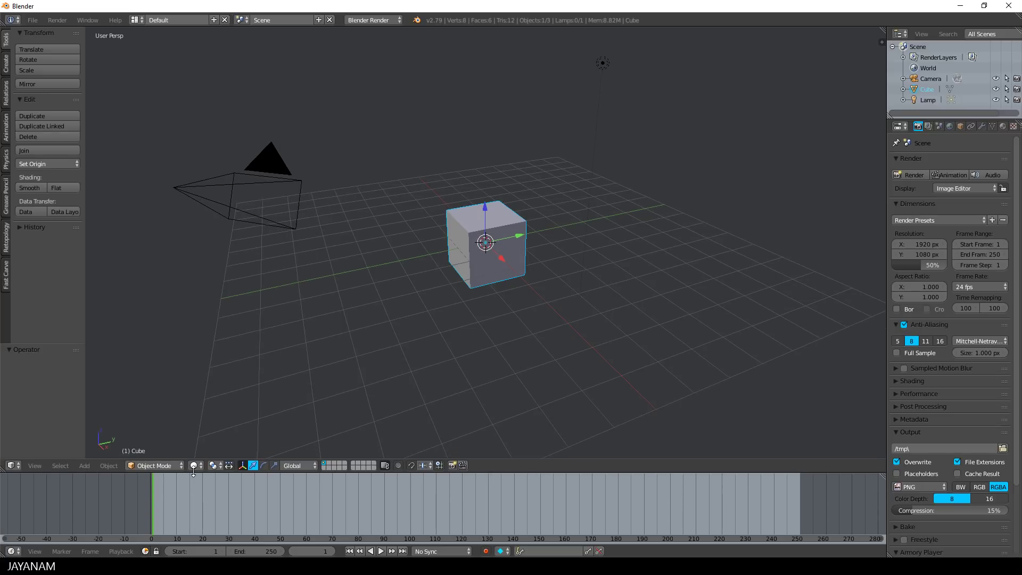
pyautogui.hotkey('alt', 'a')
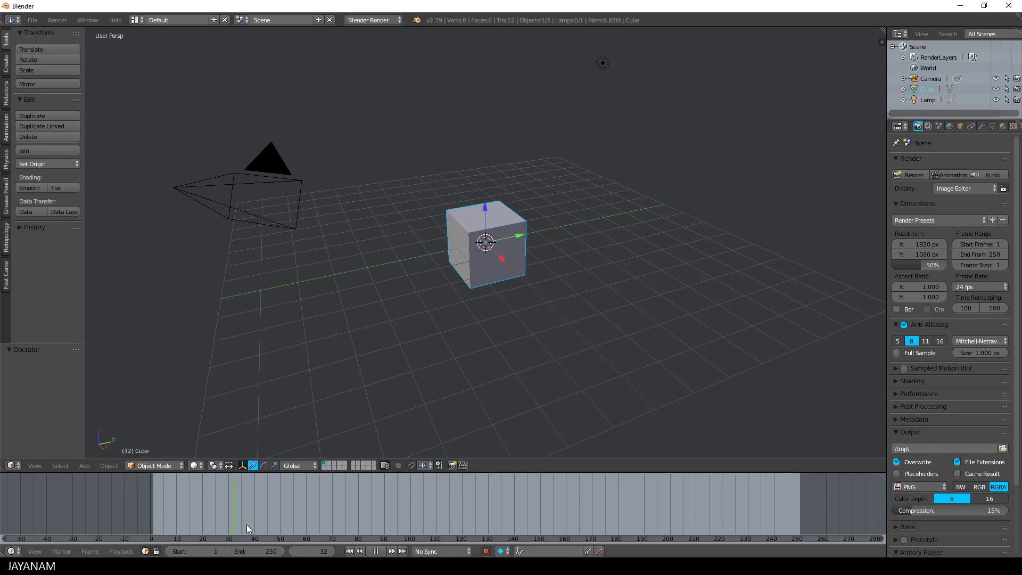
pyautogui.click(150, 528)
pyautogui.hotkey('alt', 'a')
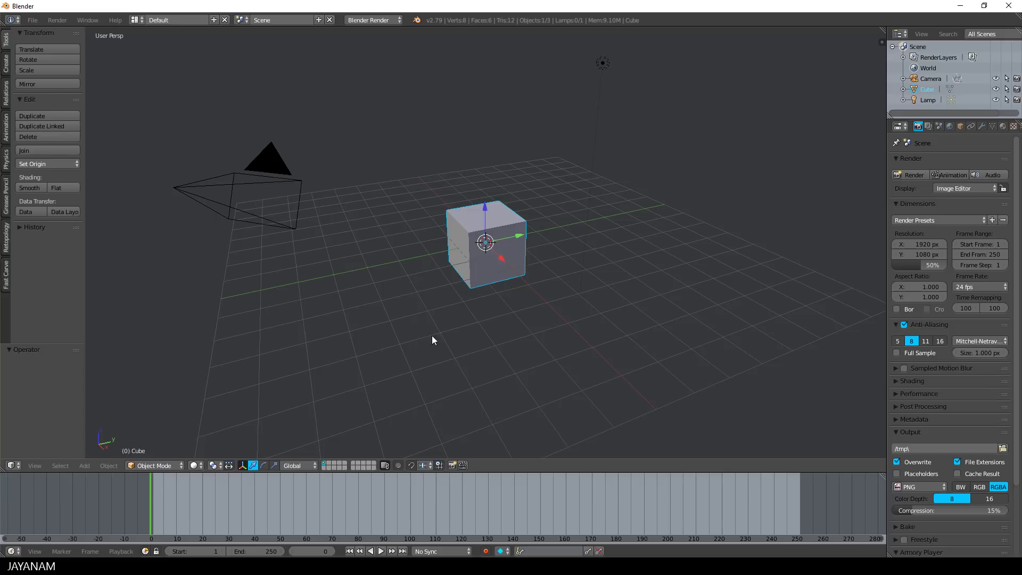
# Enable automatic keyframing and insert a Location keyframe for the cube at frame 0
pyautogui.click(486, 552)
pyautogui.press('i')
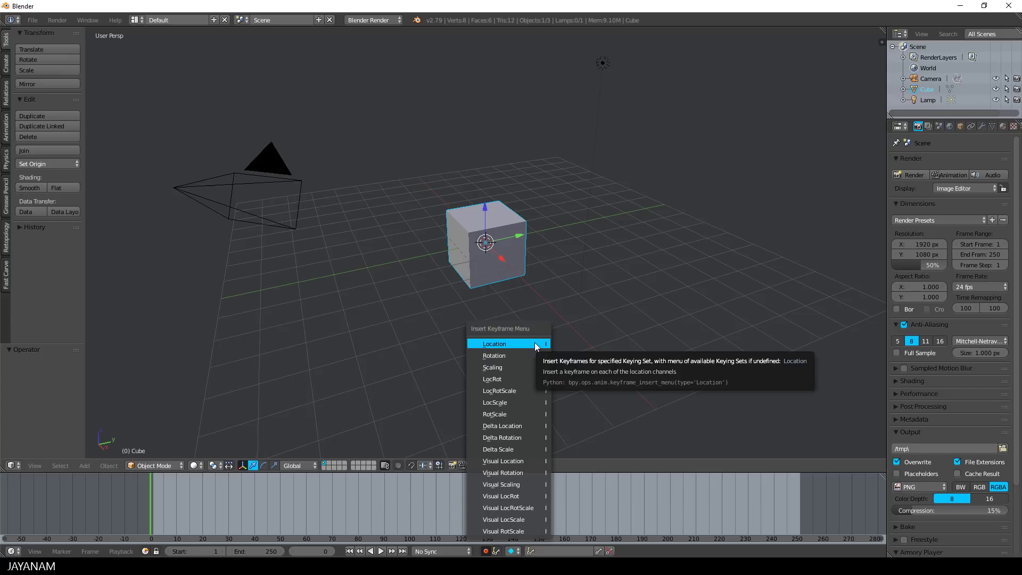
pyautogui.click(529, 346)
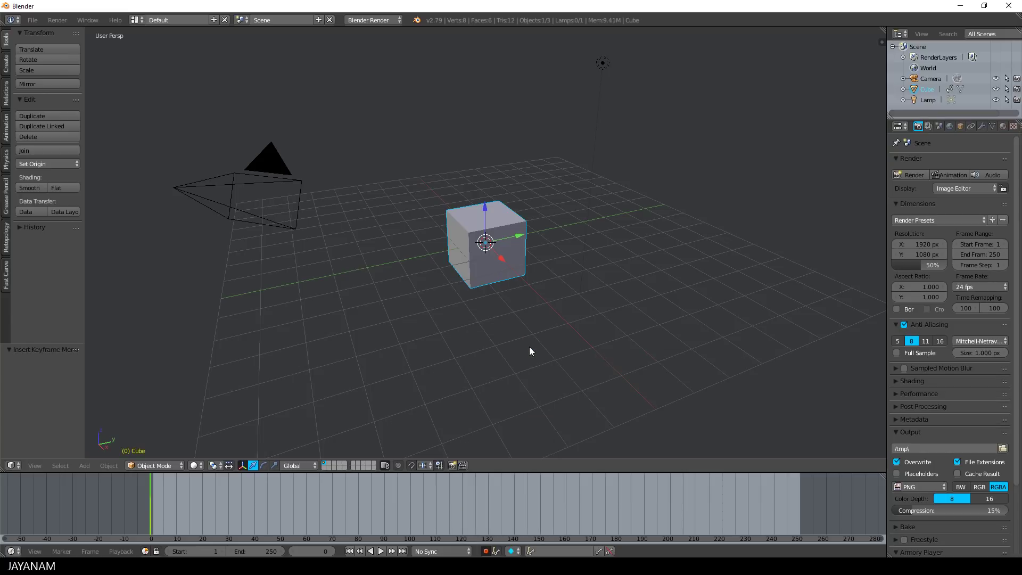
# At frame 50, move the cube by about -0.76 on X, 2.83 on Y and 3.70 on Z
pyautogui.moveTo(148, 525); pyautogui.dragTo(280, 531)
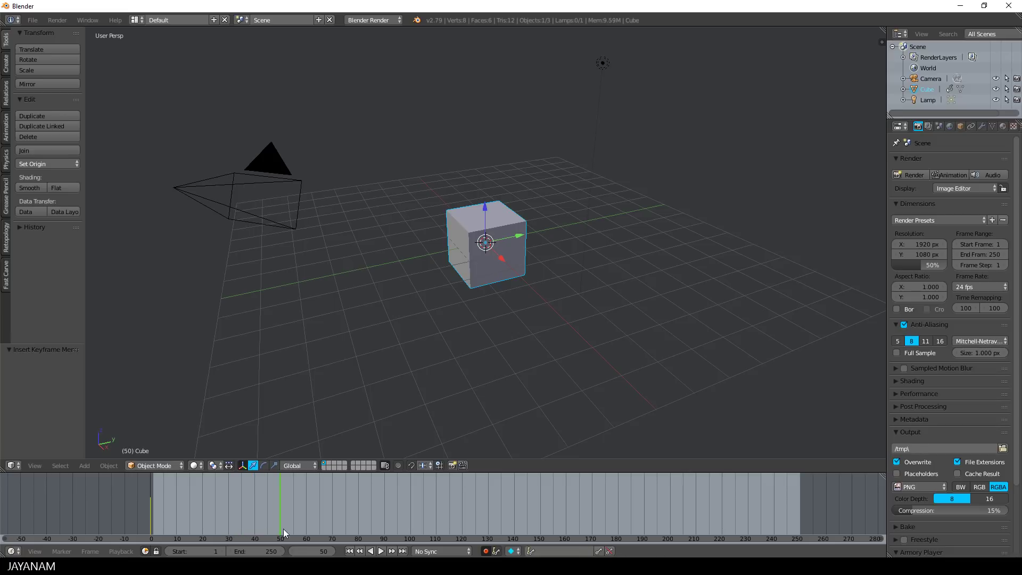
pyautogui.press('g')
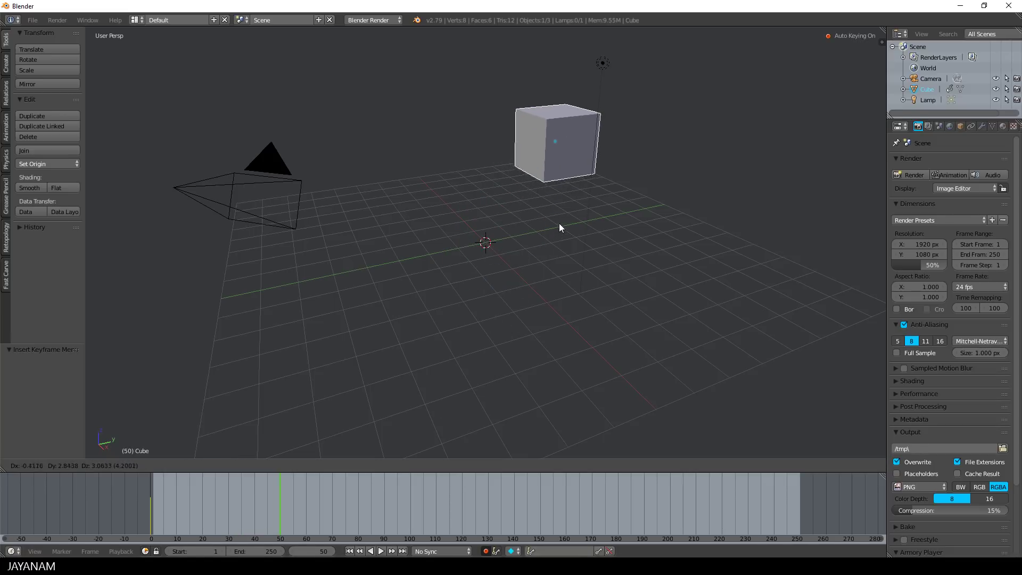
pyautogui.click(554, 203)
# Set the animation's end frame to 50 and play the cube animation from frame 0
pyautogui.moveTo(281, 504); pyautogui.dragTo(151, 529)
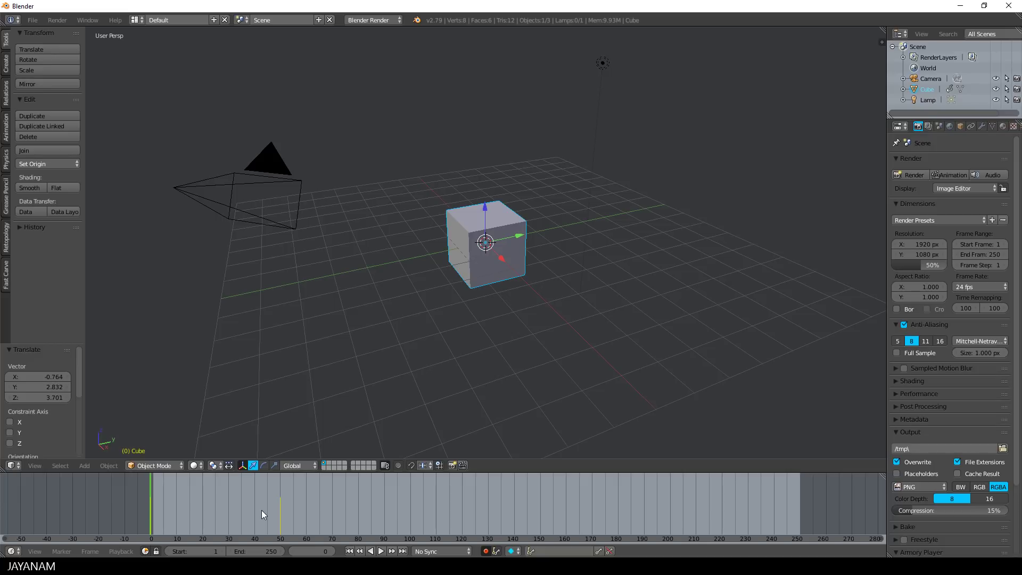
pyautogui.click(265, 551)
pyautogui.write('50')
pyautogui.press('Return')
pyautogui.hotkey('alt', 'a')
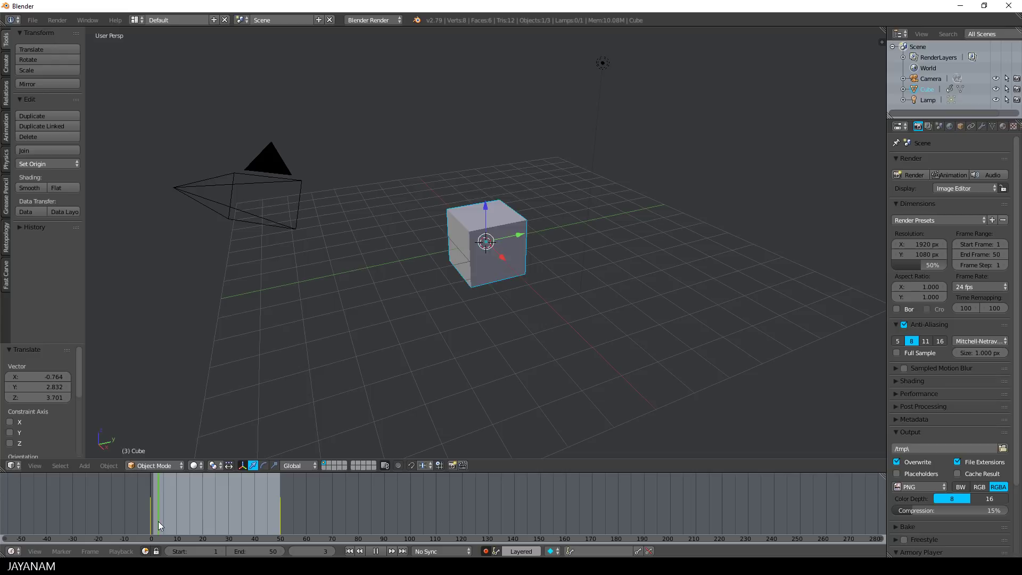
pyautogui.moveTo(159, 522); pyautogui.dragTo(126, 528)
pyautogui.hotkey('alt', 'a')
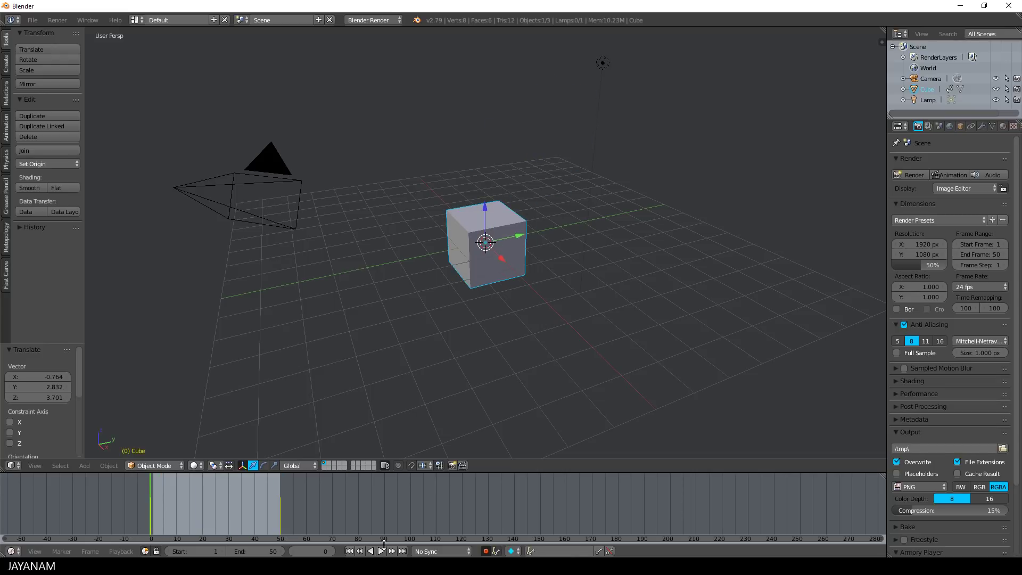
pyautogui.click(381, 551)
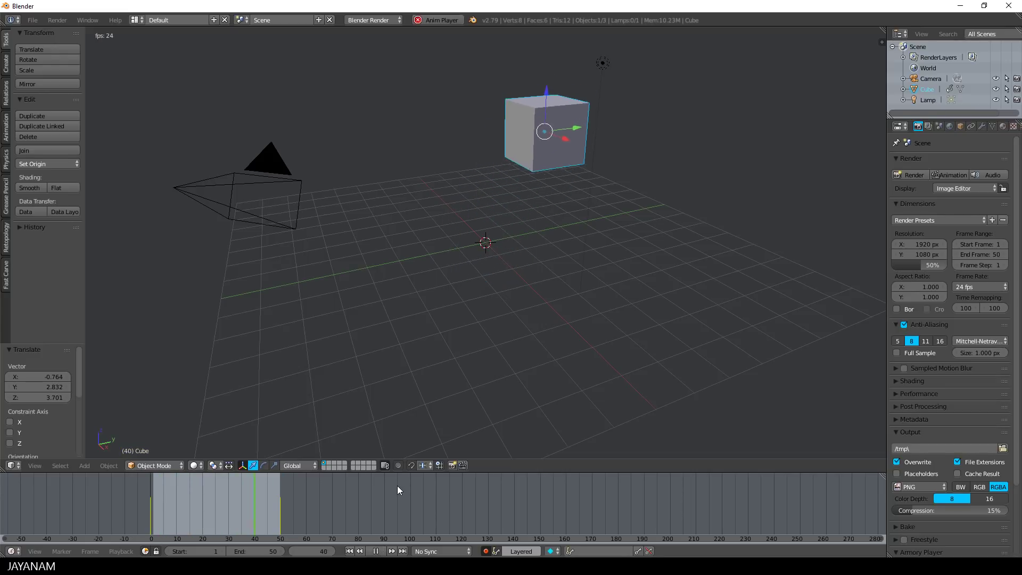
pyautogui.click(381, 551)
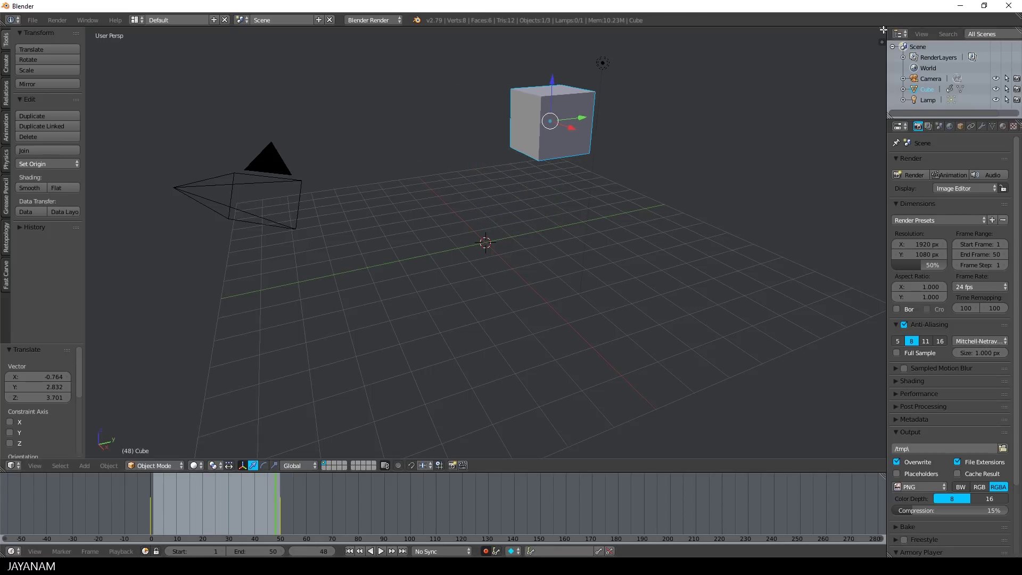
# Split the 3D view vertically, turn the new area into a Dope Sheet and widen it
pyautogui.moveTo(883, 30); pyautogui.dragTo(553, 32)
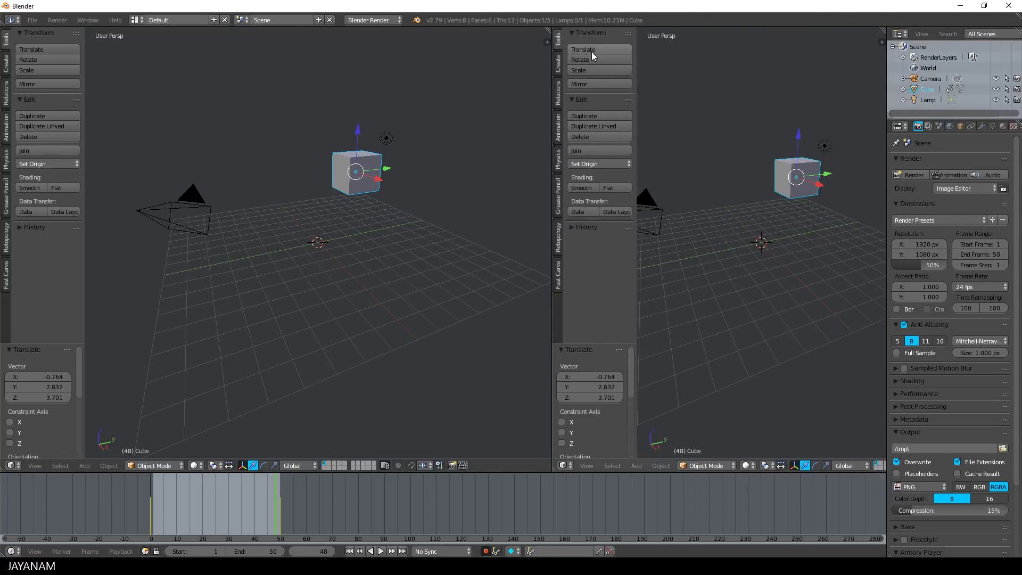
pyautogui.click(564, 466)
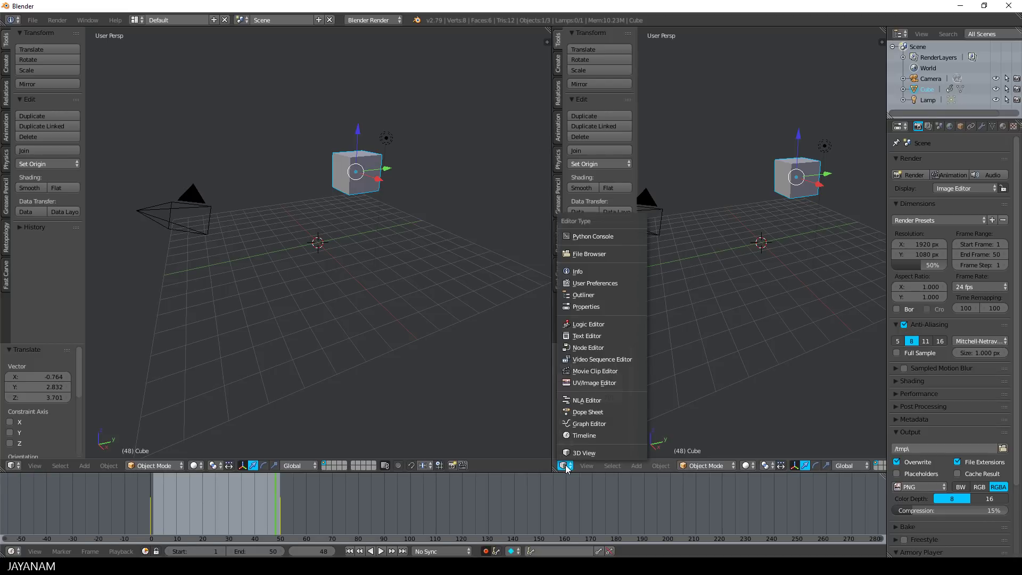
pyautogui.click(594, 412)
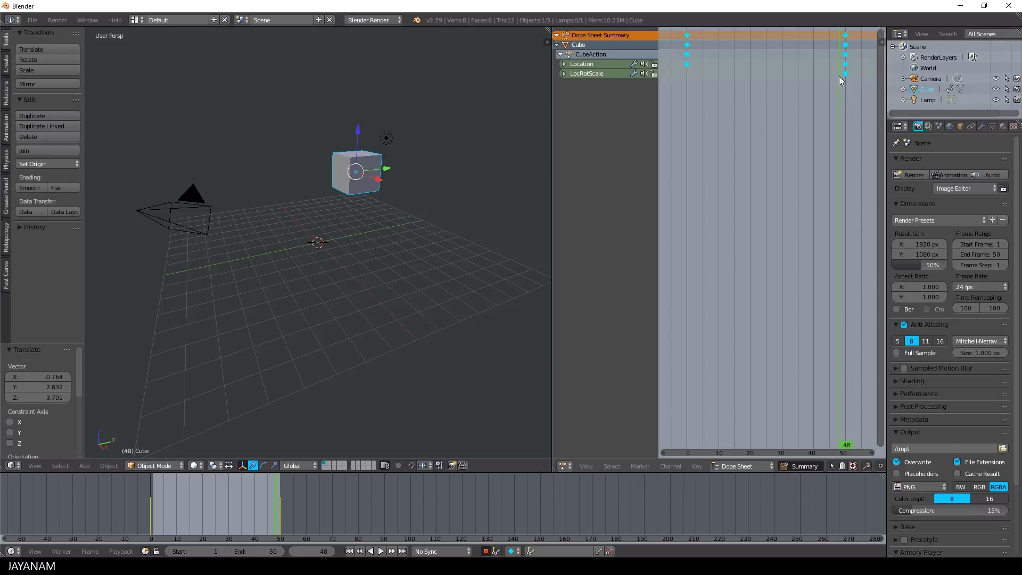
pyautogui.moveTo(838, 75); pyautogui.dragTo(755, 150)
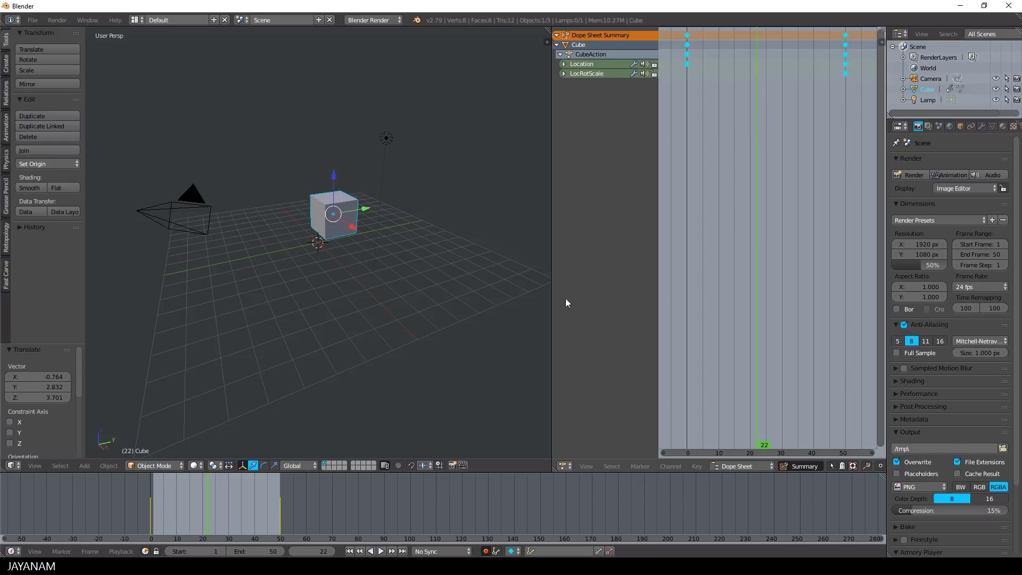
pyautogui.moveTo(552, 299); pyautogui.dragTo(507, 300)
# At frame 25, move the cube about -2.78 along the Y axis to key it
pyautogui.click(744, 196)
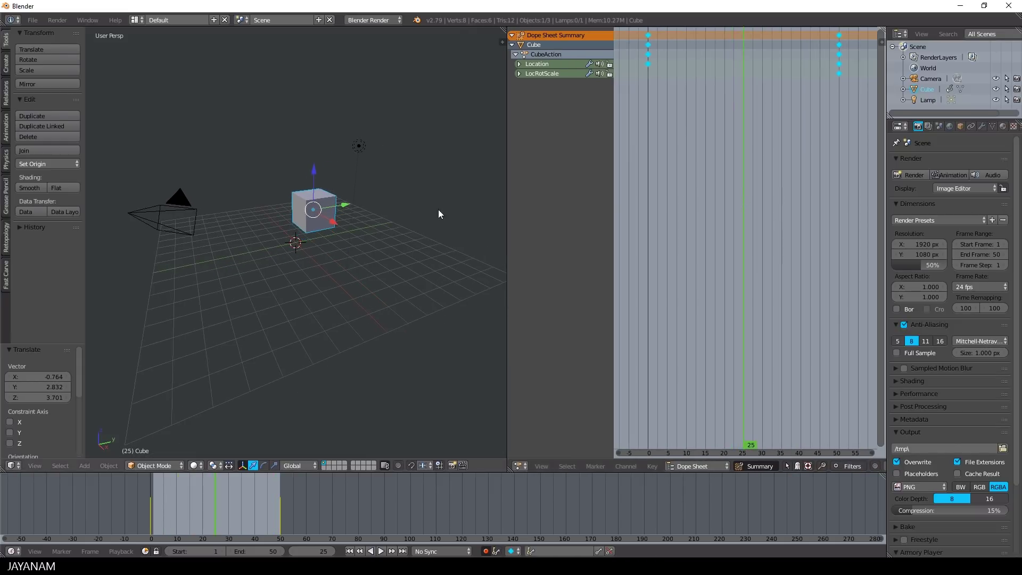
pyautogui.moveTo(346, 207); pyautogui.dragTo(306, 214)
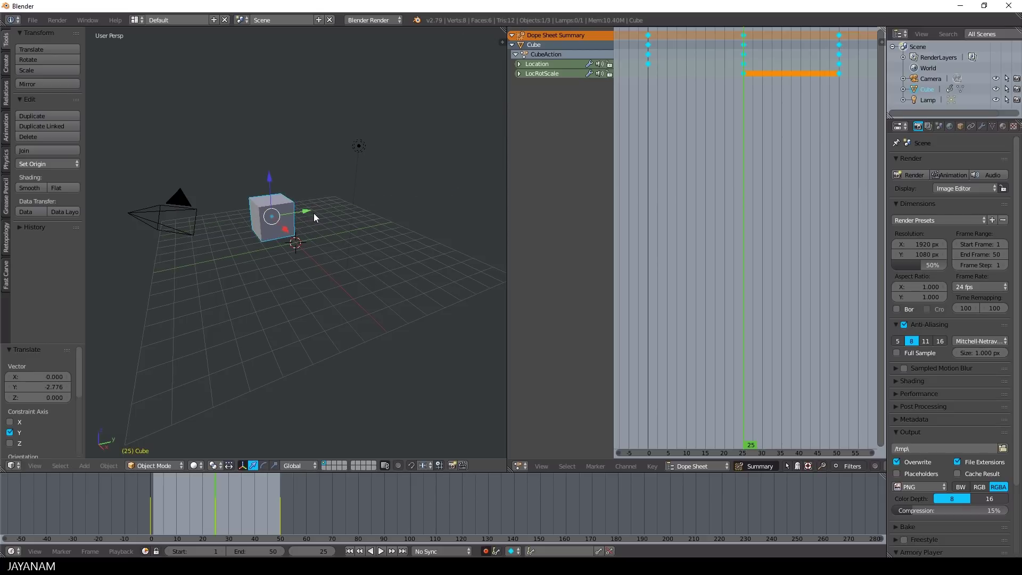
pyautogui.hotkey('alt', 'a')
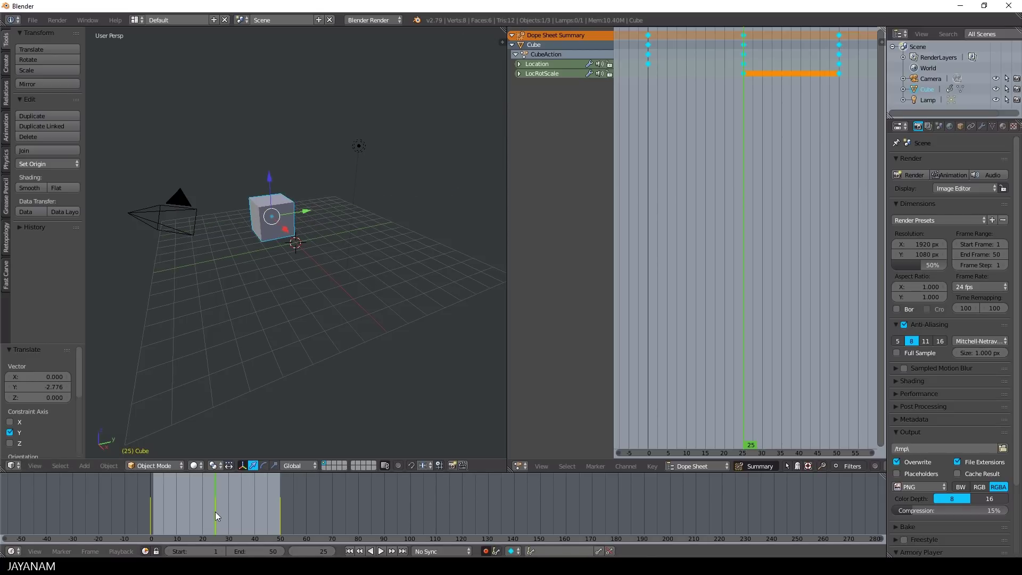
pyautogui.hotkey('alt', 'a')
# Switch the Dope Sheet to Action Editor mode and create a new action from CubeAction
pyautogui.click(705, 466)
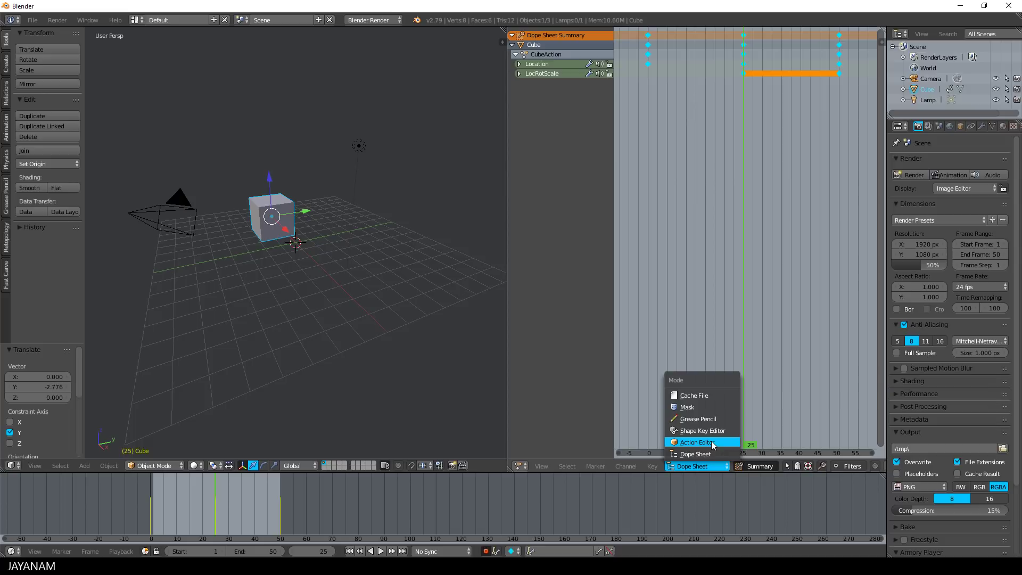
pyautogui.click(708, 441)
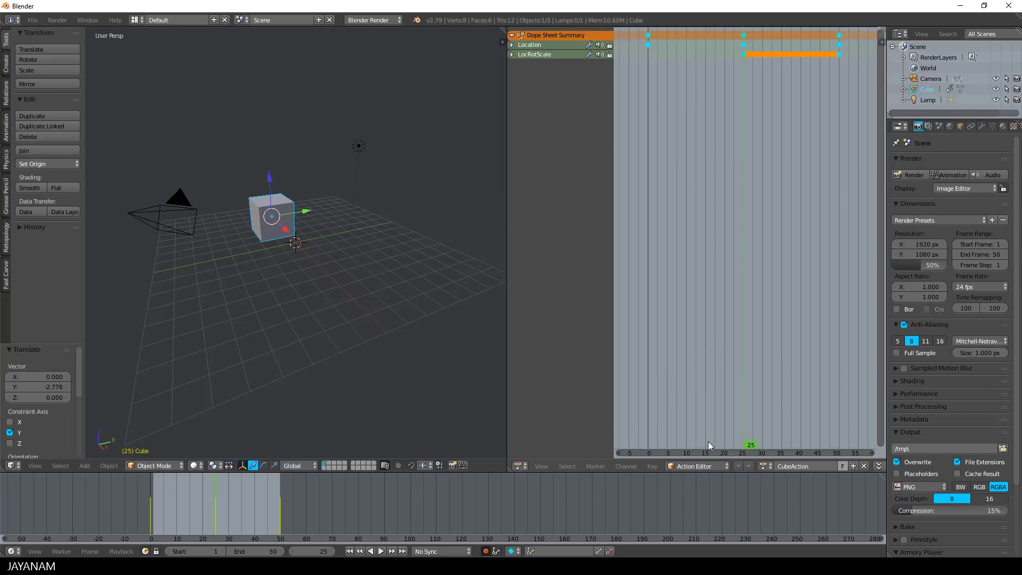
pyautogui.click(854, 466)
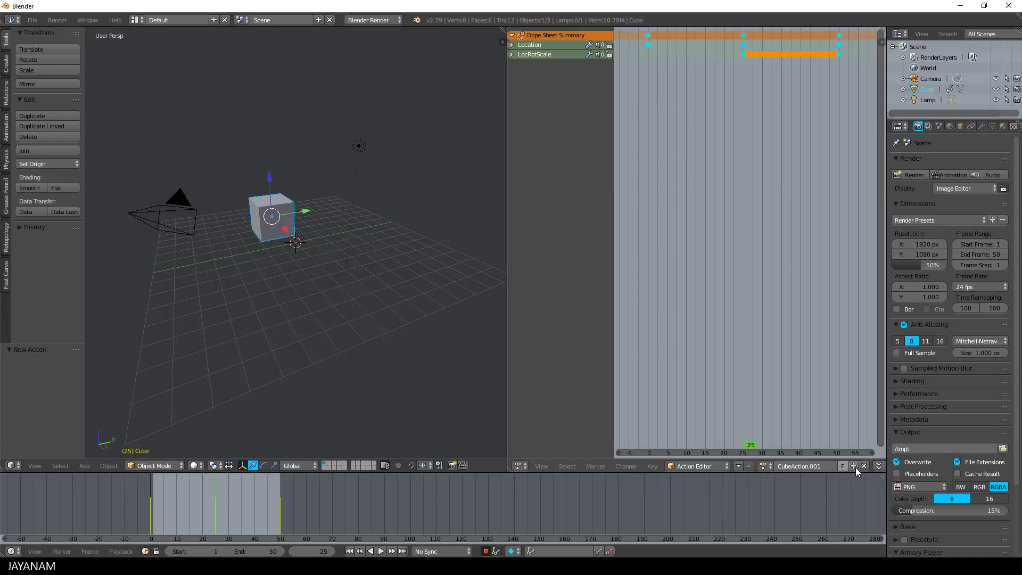
# Select all keyframes at frame 25 and move them to about frame 7
pyautogui.click(744, 54)
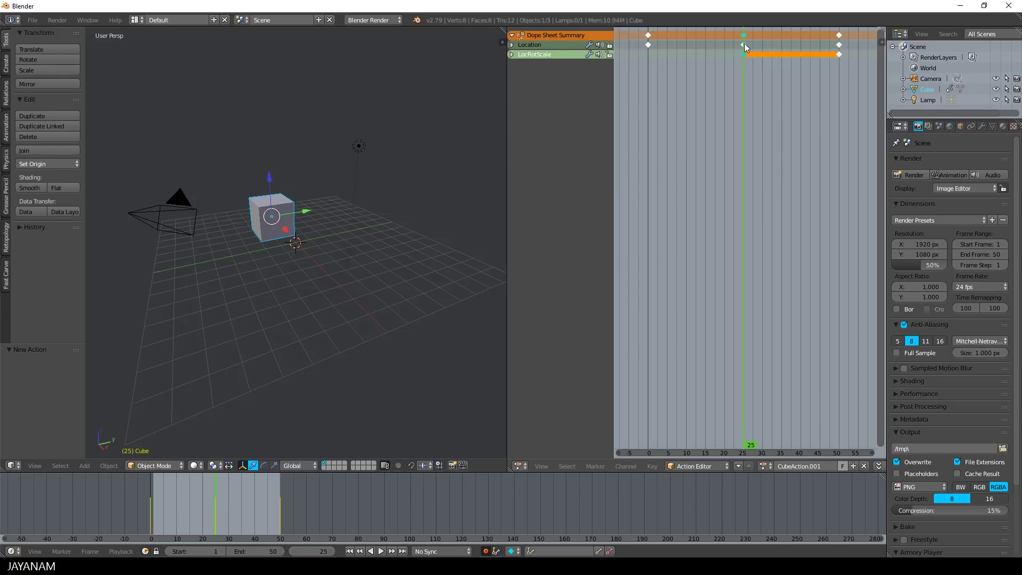
pyautogui.click(745, 34)
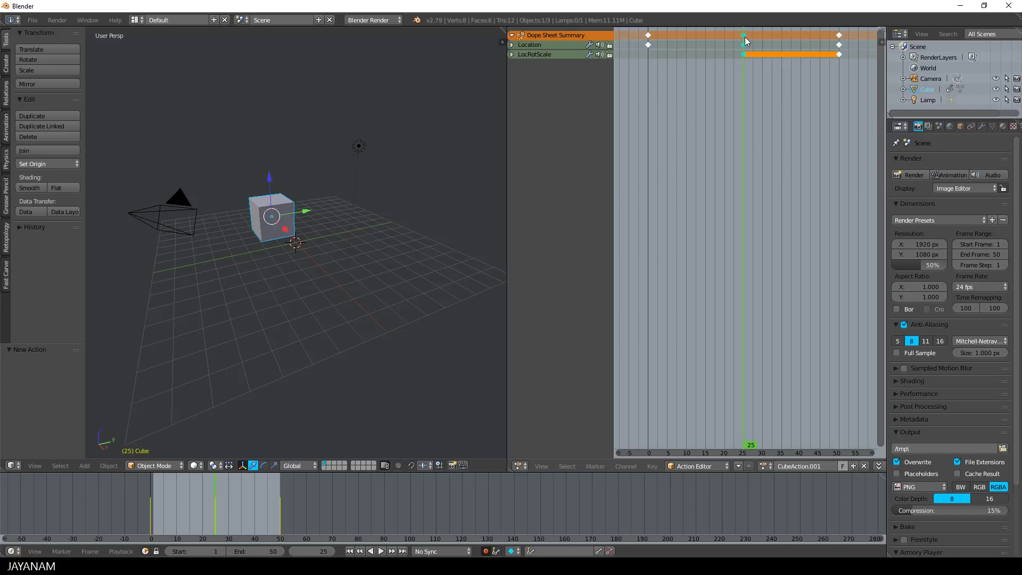
pyautogui.moveTo(745, 35); pyautogui.dragTo(677, 48)
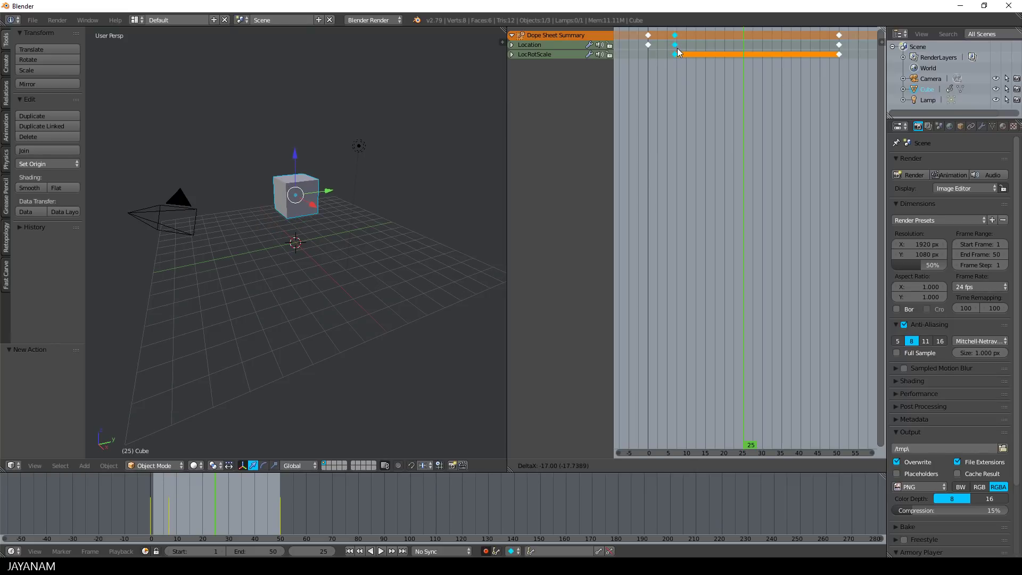
# Key the cube moved about -2.72 along Y at frame 25 and about -1.32 along Z at frame 38
pyautogui.moveTo(330, 192); pyautogui.dragTo(288, 196)
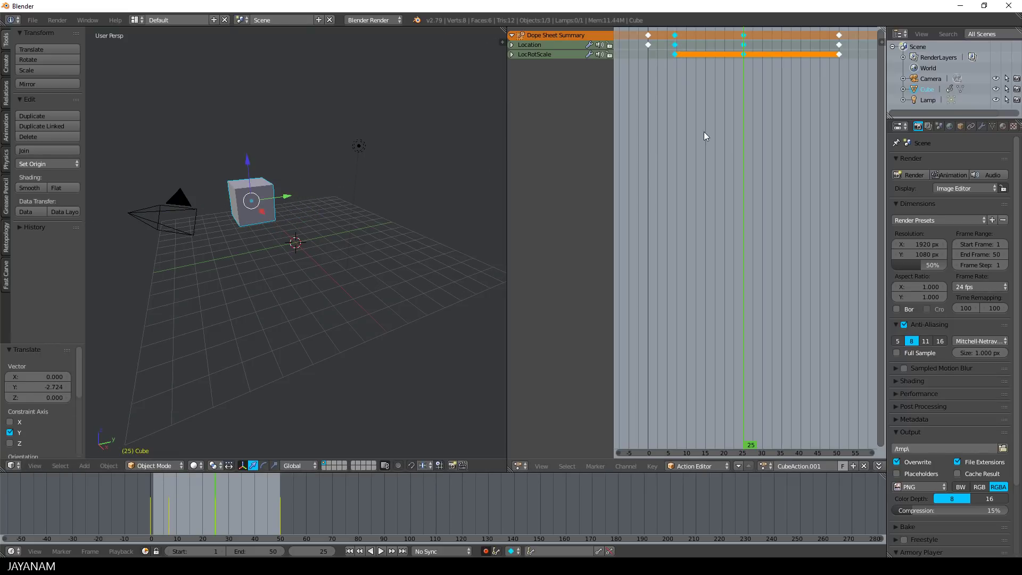
pyautogui.moveTo(734, 143); pyautogui.dragTo(791, 152)
pyautogui.press('g')
pyautogui.press('z')
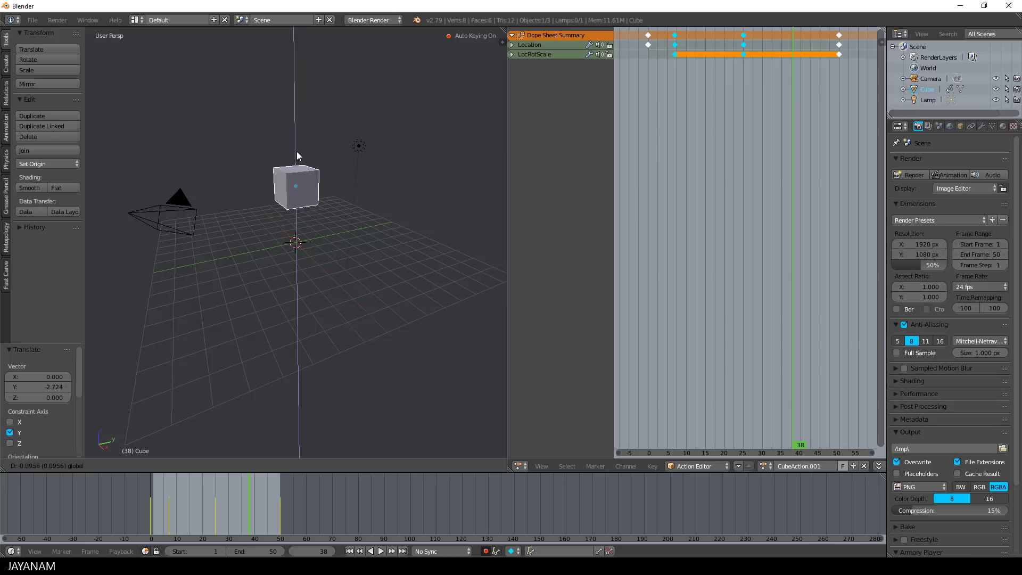
pyautogui.click(303, 169)
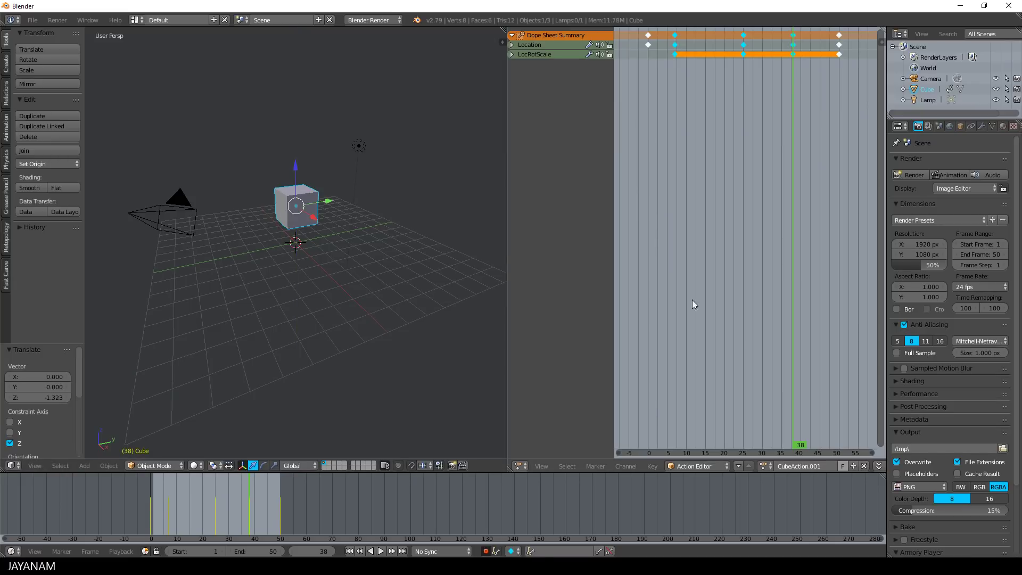
# Play back the edited action and switch the cube's active action back to CubeAction
pyautogui.hotkey('alt', 'a')
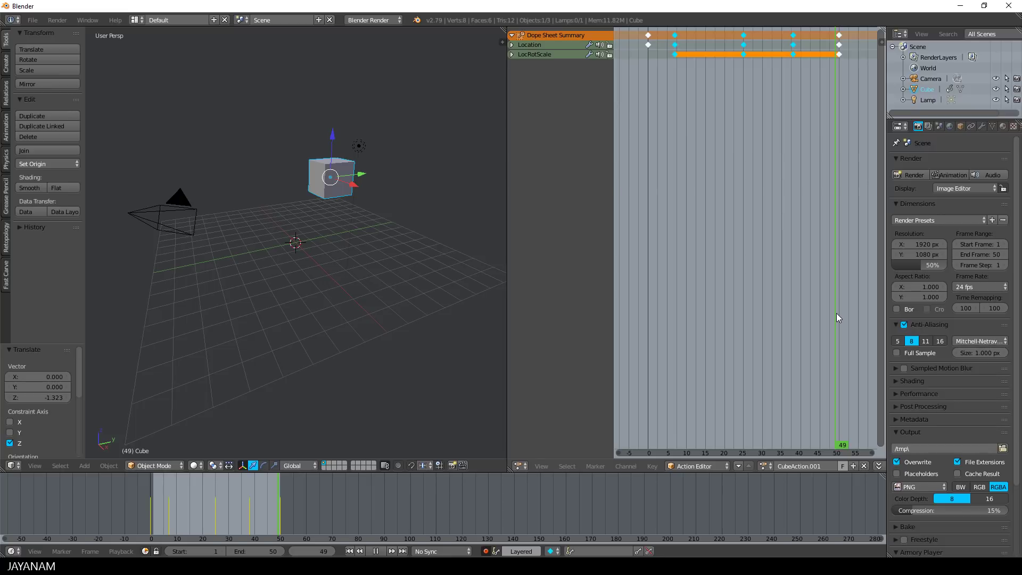
pyautogui.click(648, 305)
pyautogui.hotkey('alt', 'a')
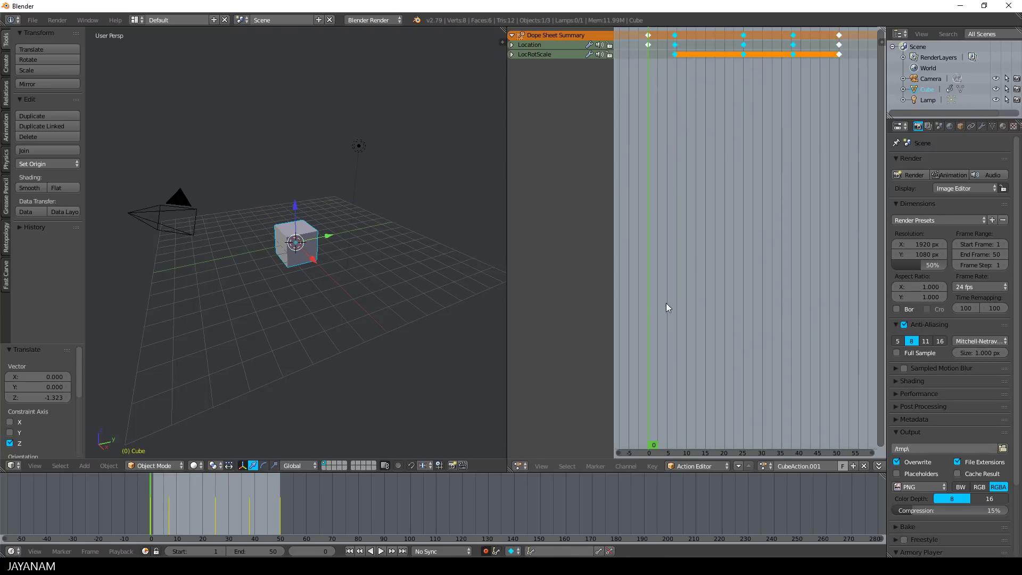
pyautogui.click(765, 466)
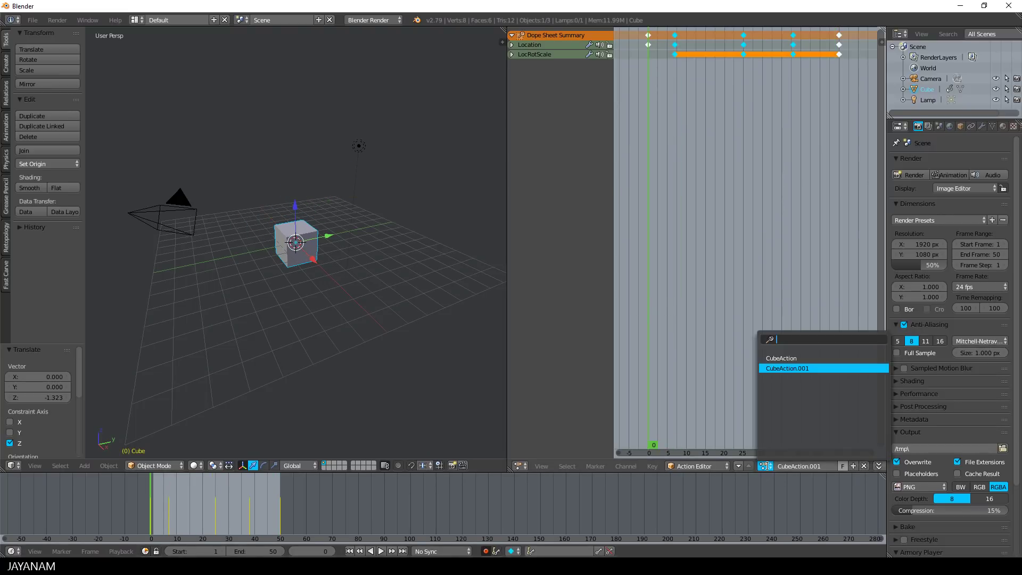
pyautogui.click(773, 358)
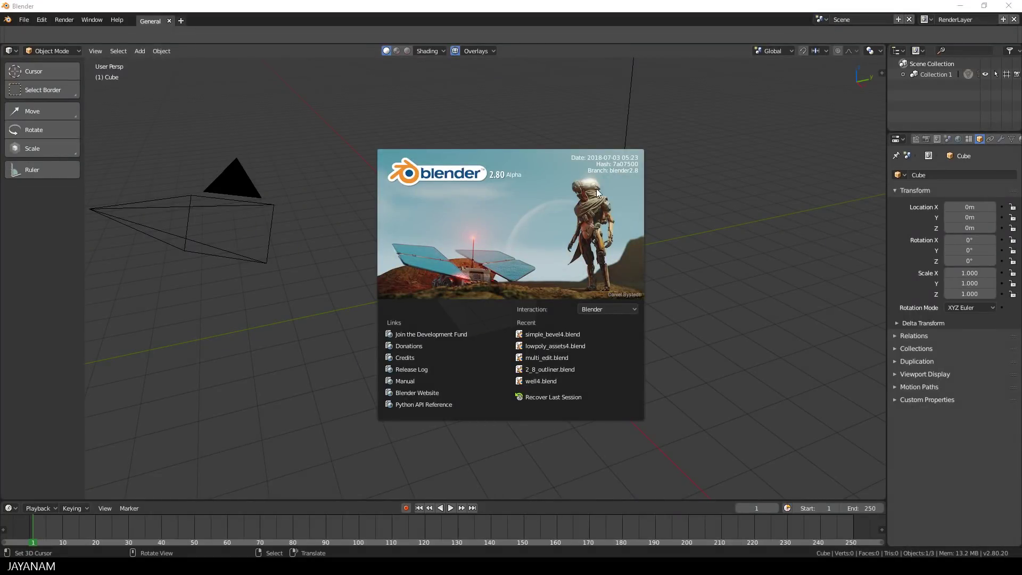
# Switch to Blender 2.80, dismiss its splash screen and enlarge the timeline area
pyautogui.click(715, 235)
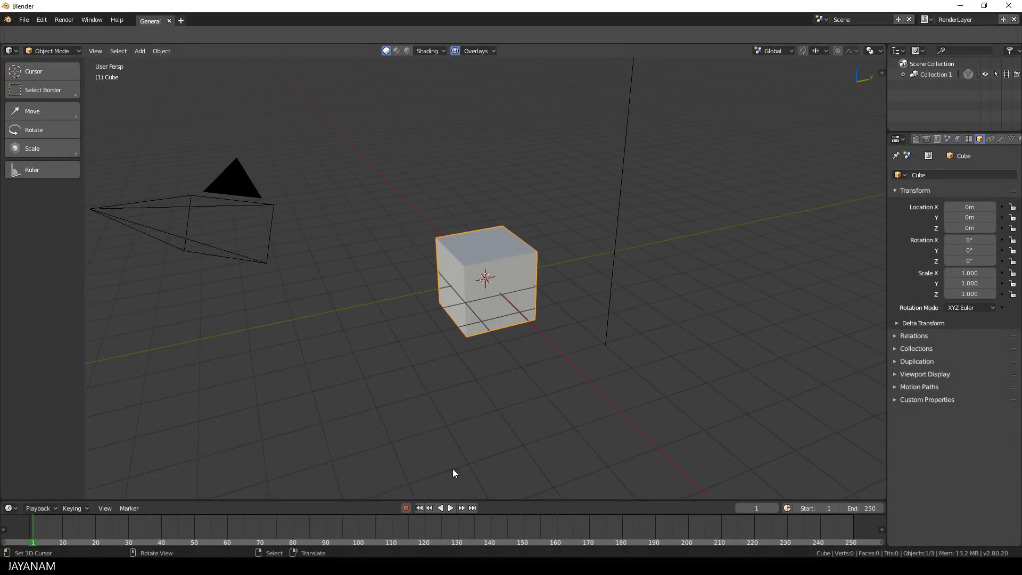
pyautogui.moveTo(478, 498); pyautogui.dragTo(484, 461)
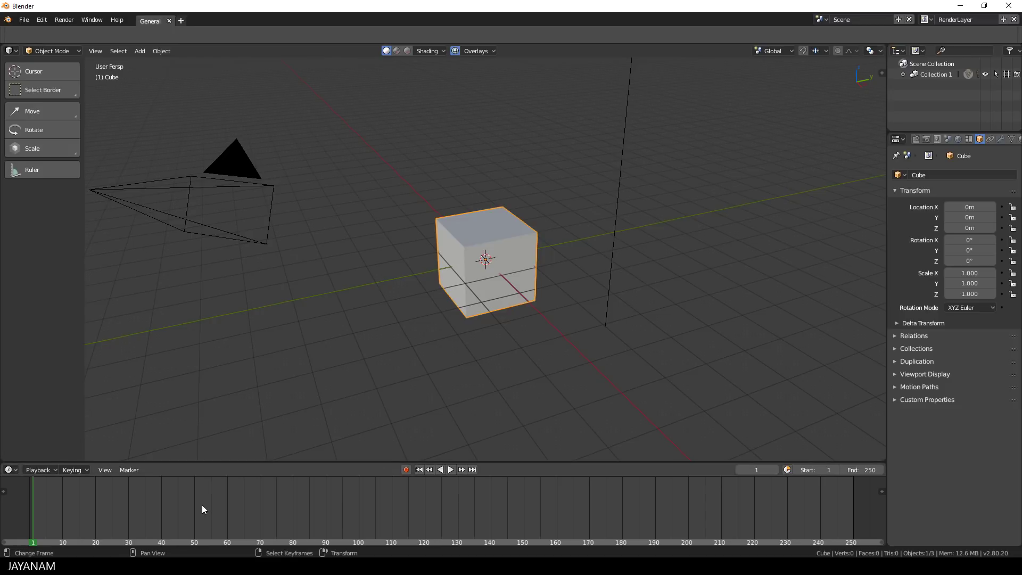
# Turn on automatic keyframing and insert a Location keyframe for the cube at frame 1
pyautogui.click(406, 469)
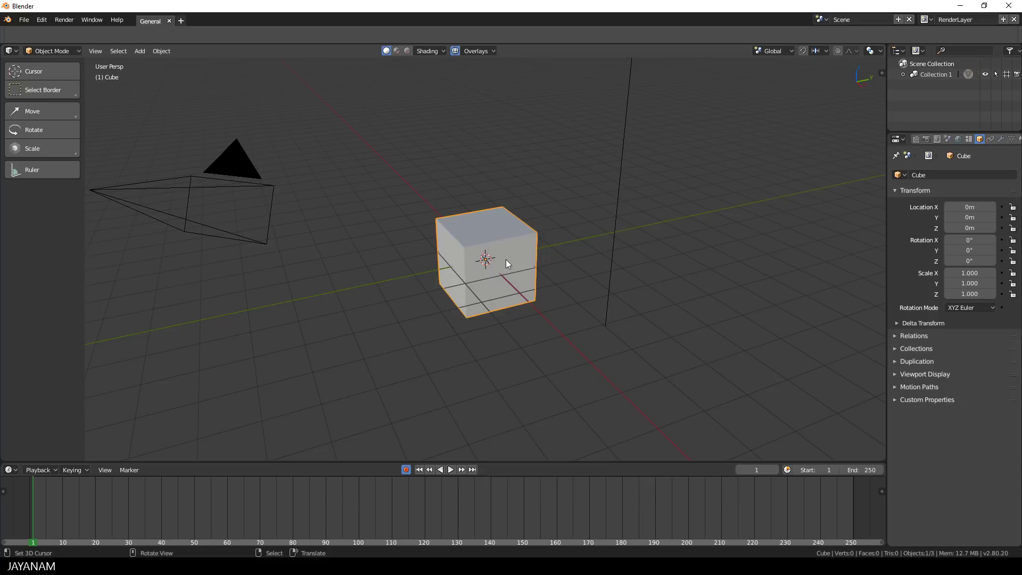
pyautogui.press('i')
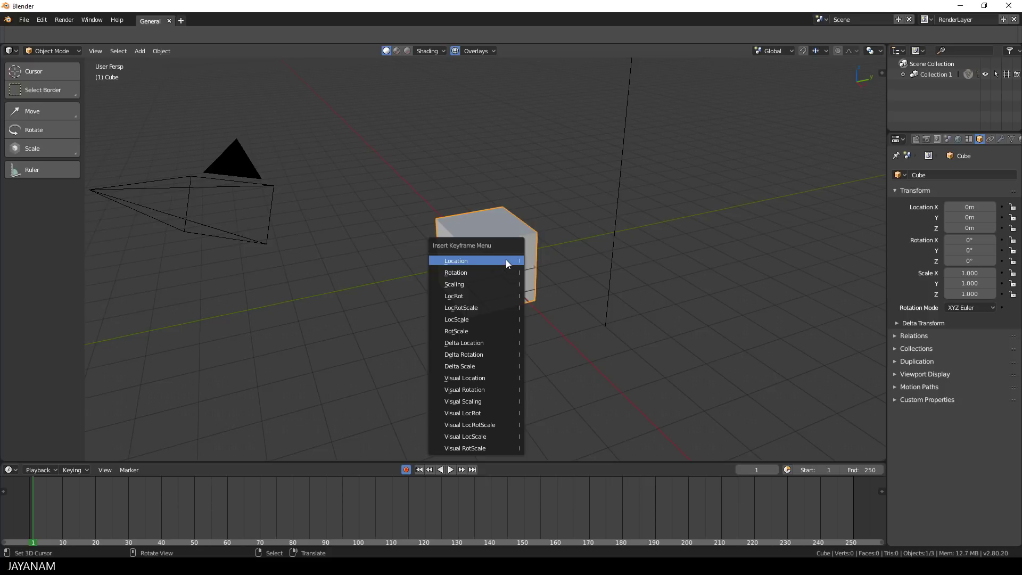
pyautogui.click(505, 260)
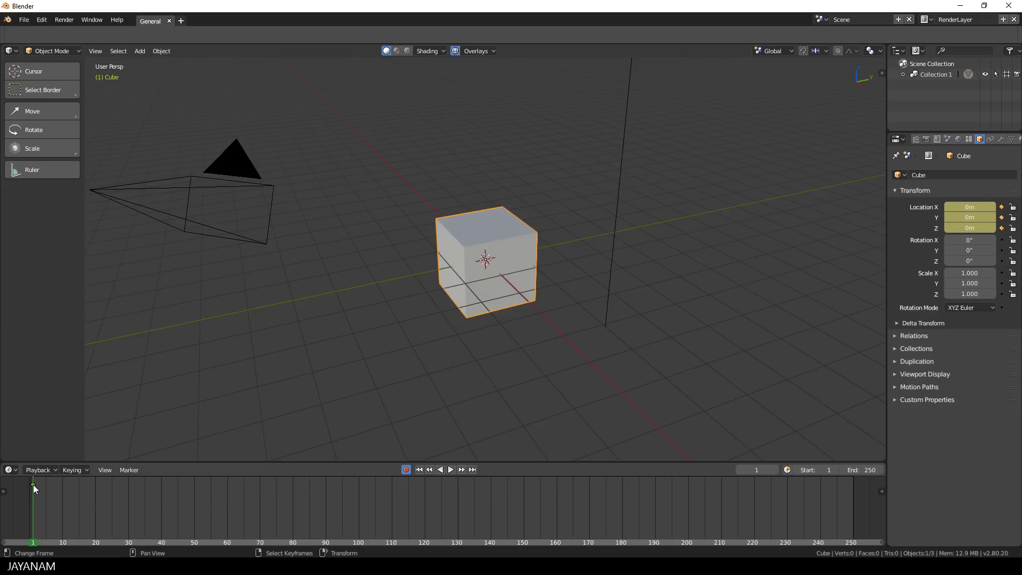
# Key the cube at frame 50, moved about -0.27 m in X, 3.4 m in Y and 3.25 m in Z
pyautogui.press('space')
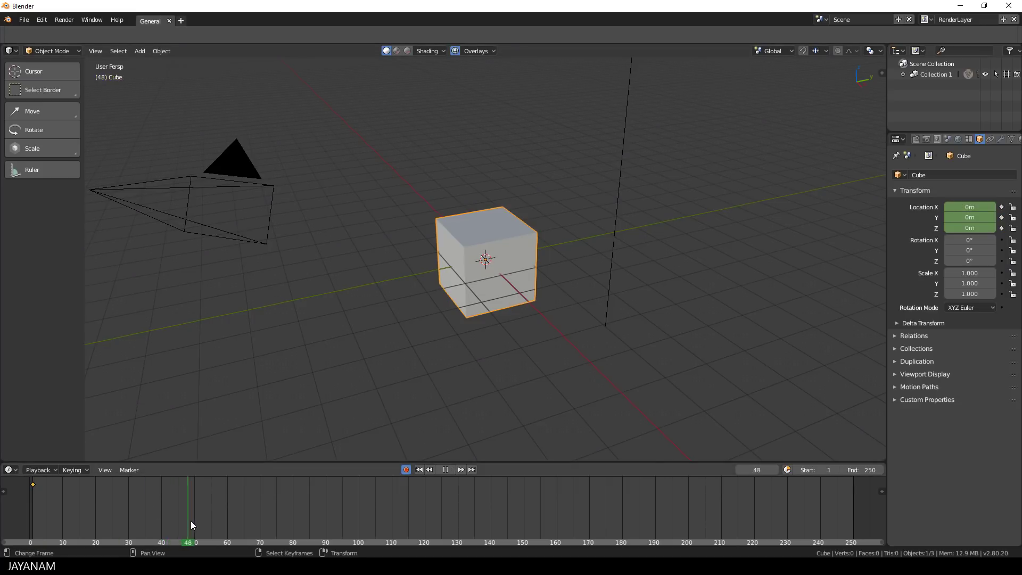
pyautogui.press('space')
pyautogui.scroll(-2, 572, 294)
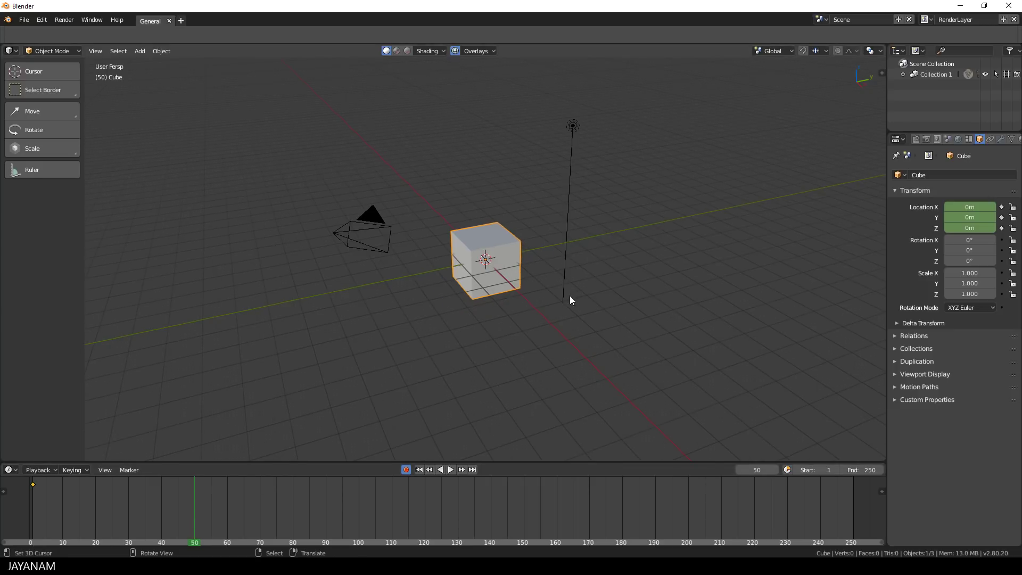
pyautogui.press('g')
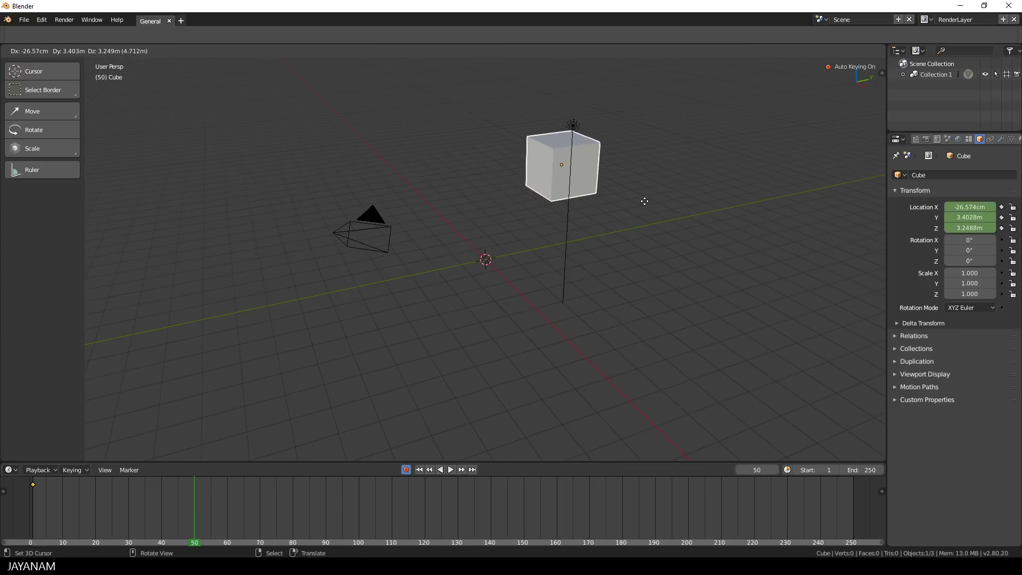
pyautogui.click(647, 204)
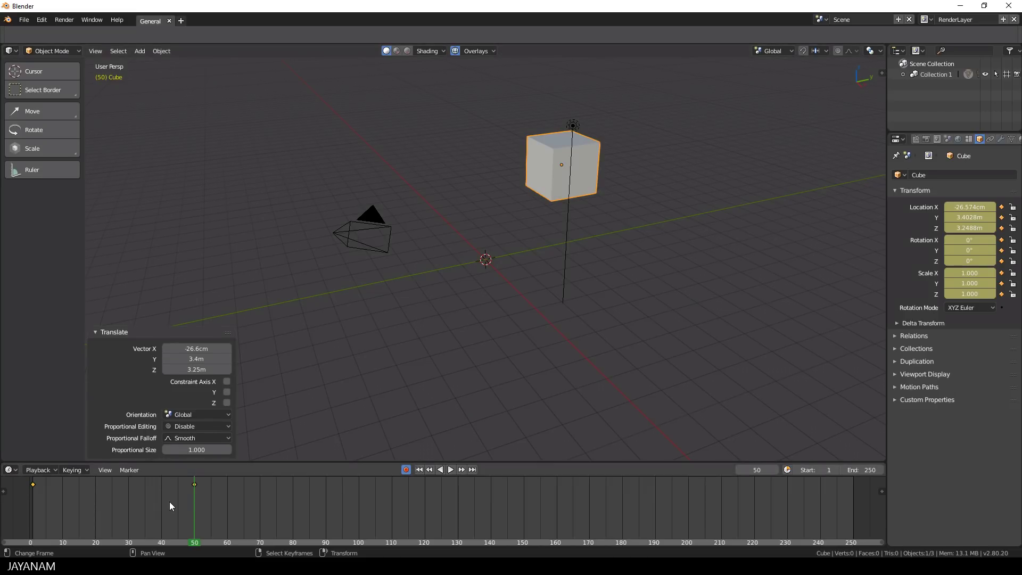
pyautogui.click(95, 332)
# Scrub back to frame 0, then reveal the channel list in an enlarged timeline and expand the Object Transforms group
pyautogui.moveTo(190, 514); pyautogui.dragTo(24, 513)
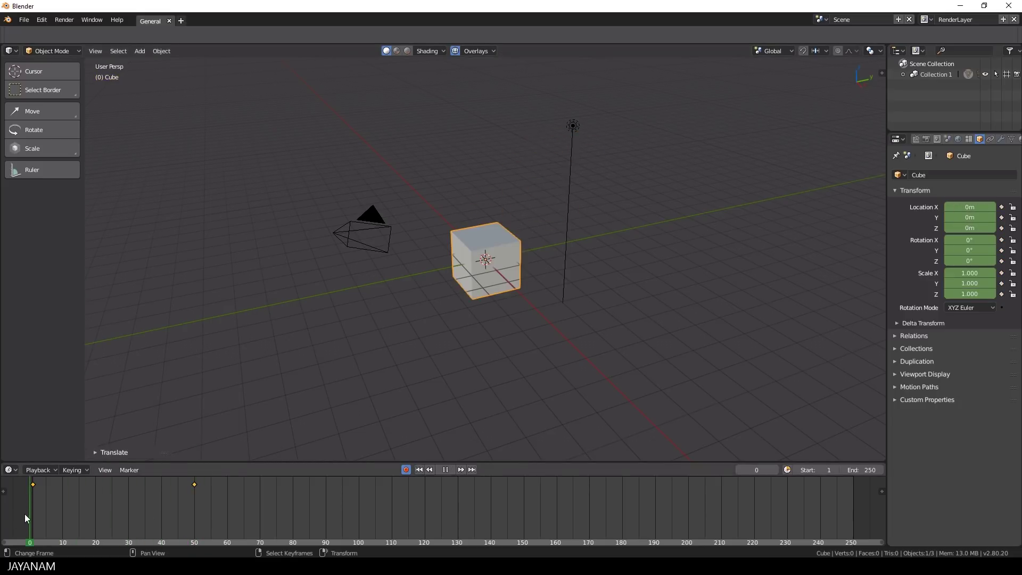
pyautogui.click(3, 491)
pyautogui.click(4, 484)
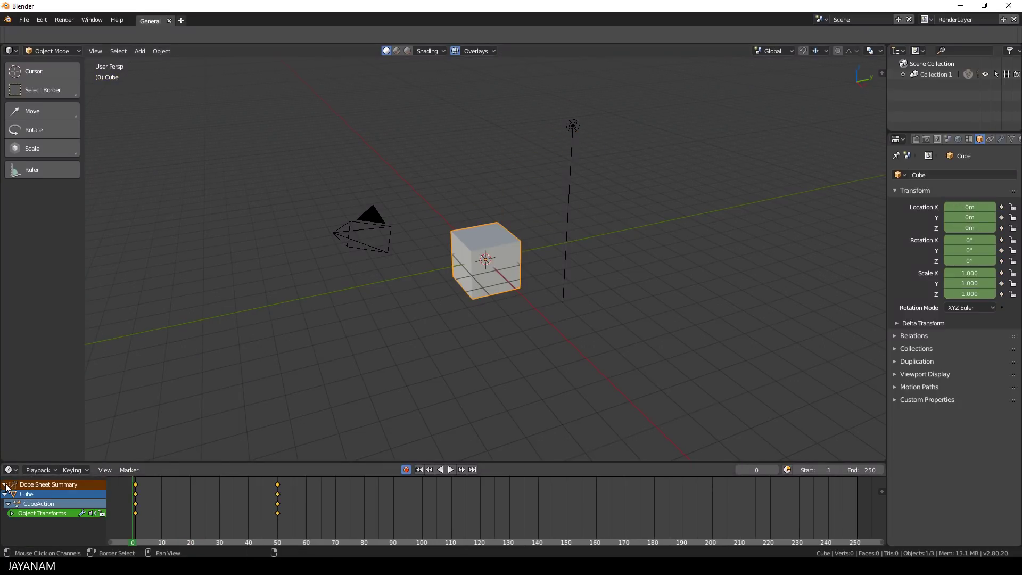
pyautogui.moveTo(192, 461); pyautogui.dragTo(192, 423)
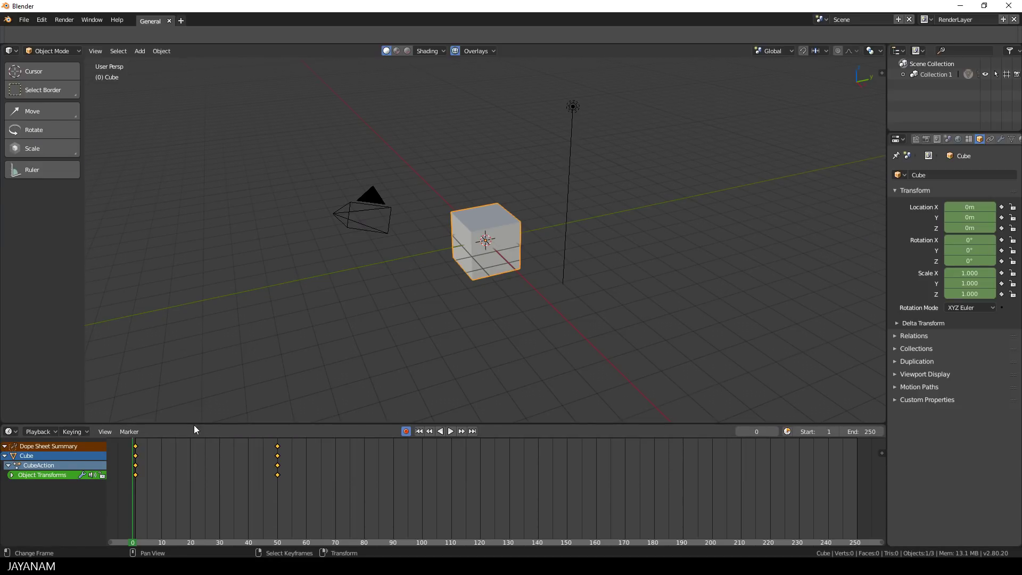
pyautogui.click(11, 475)
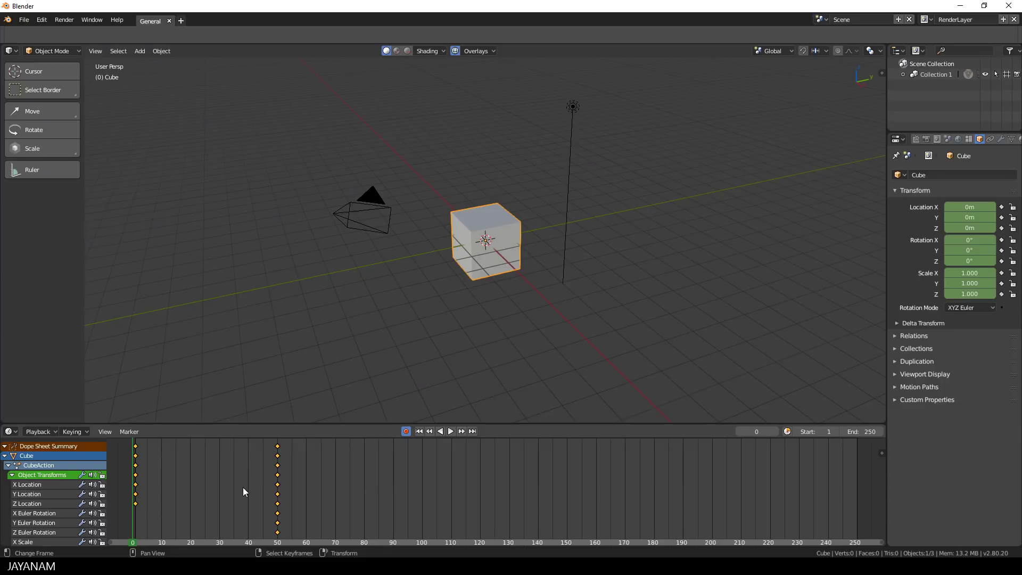
# Set the animation's end frame to 50 and go to frame 1
pyautogui.click(866, 432)
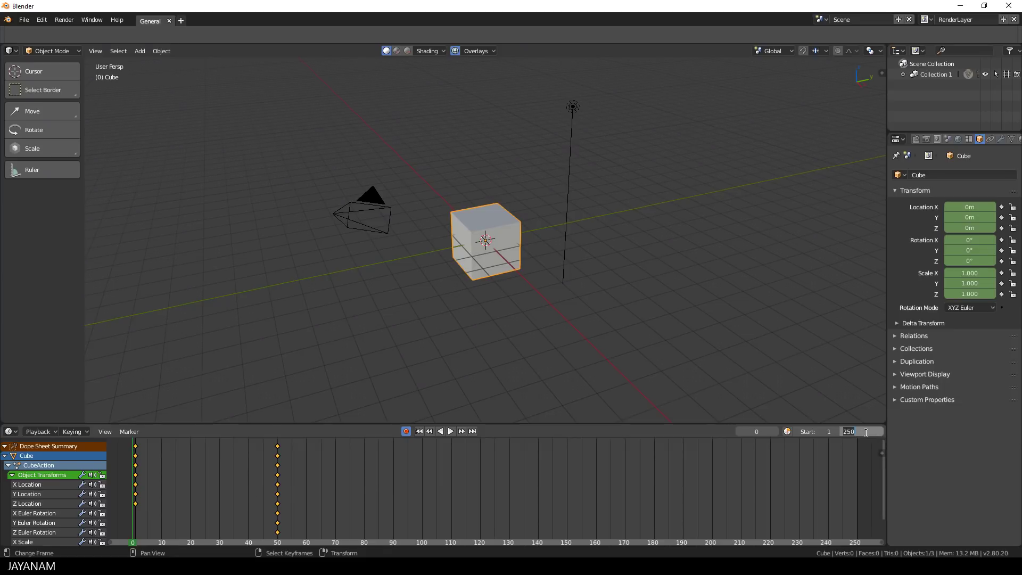
pyautogui.write('50')
pyautogui.press('Return')
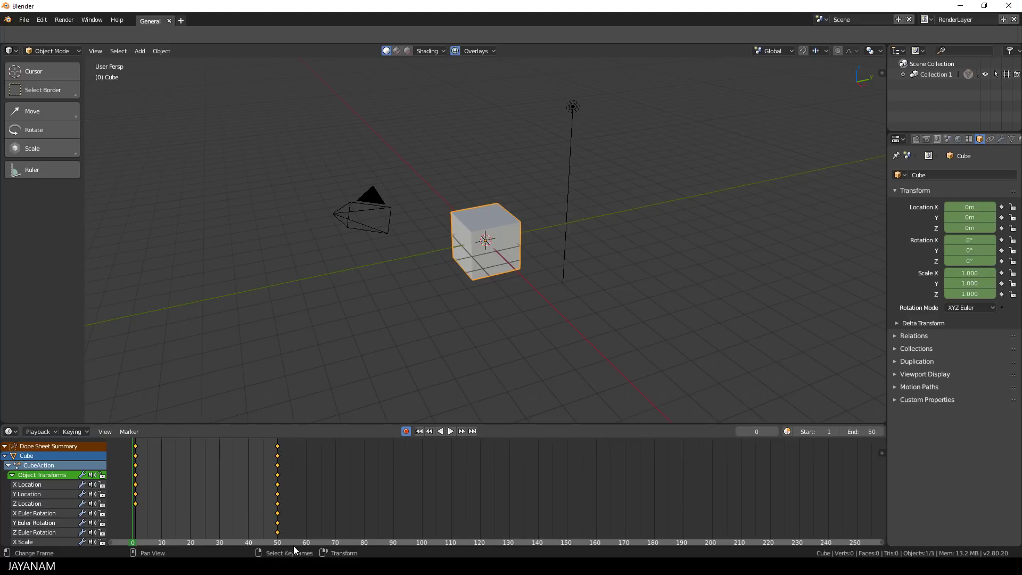
pyautogui.moveTo(139, 527)
pyautogui.mouseDown()
pyautogui.moveTo(261, 533)
pyautogui.moveTo(137, 524)
pyautogui.mouseUp()
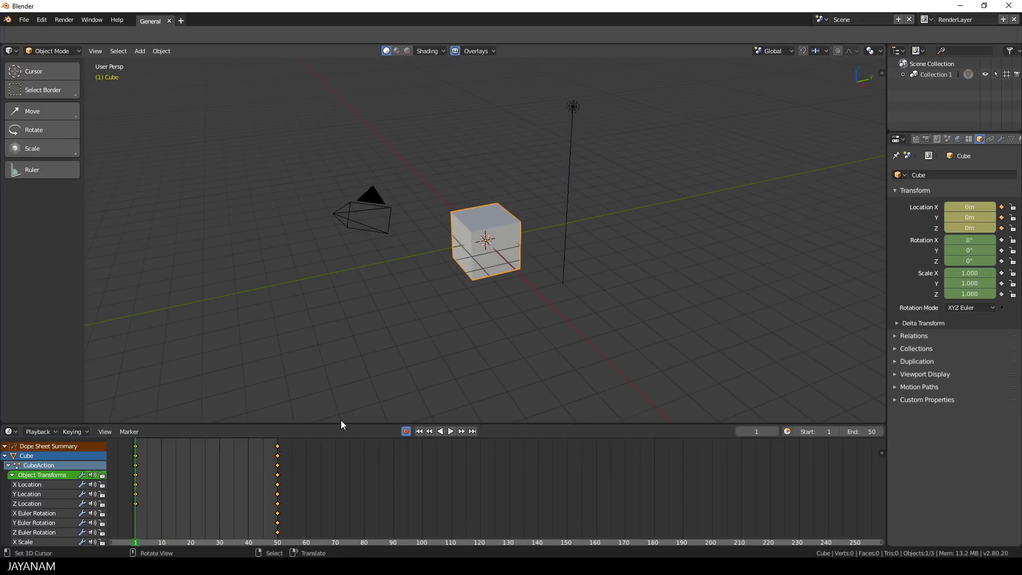
# Key the cube at frame 25, moved to about X -2.39 m, Y -2.37 m and Z 2.47 m
pyautogui.click(205, 483)
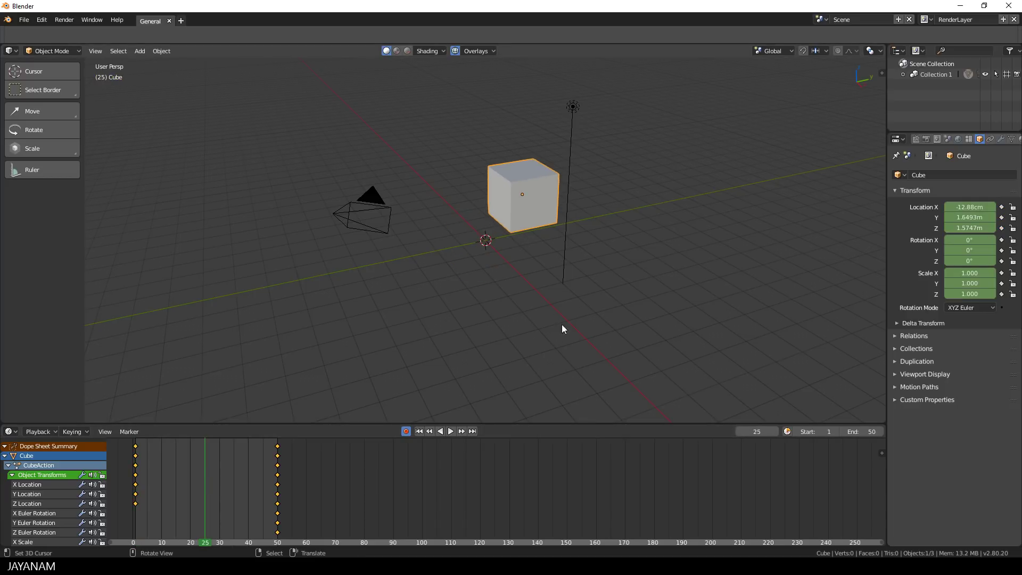
pyautogui.press('g')
pyautogui.click(490, 193)
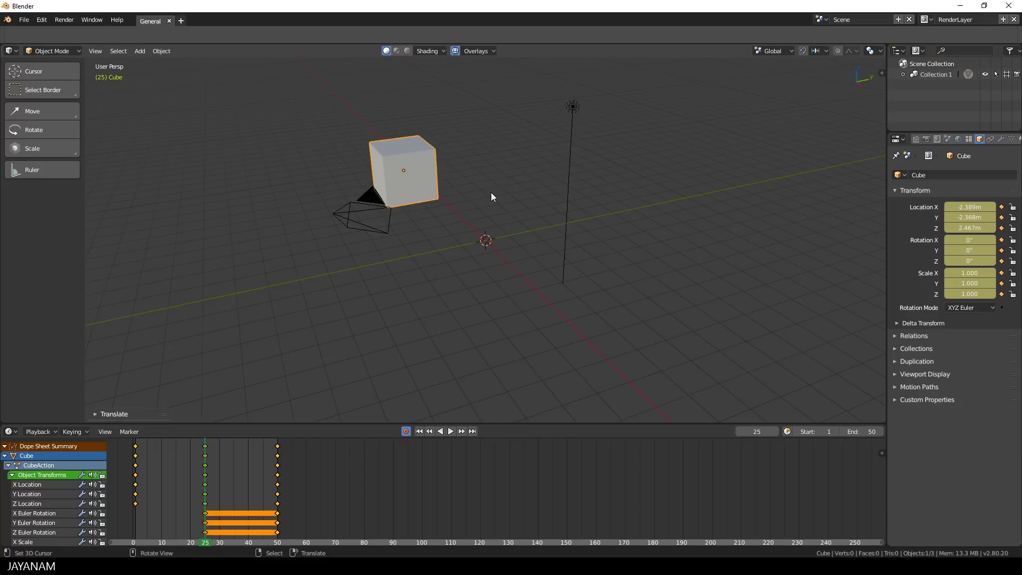
# Scrub to frame 40 and select all keyframes at frame 25 in the timeline
pyautogui.moveTo(213, 494); pyautogui.dragTo(248, 493)
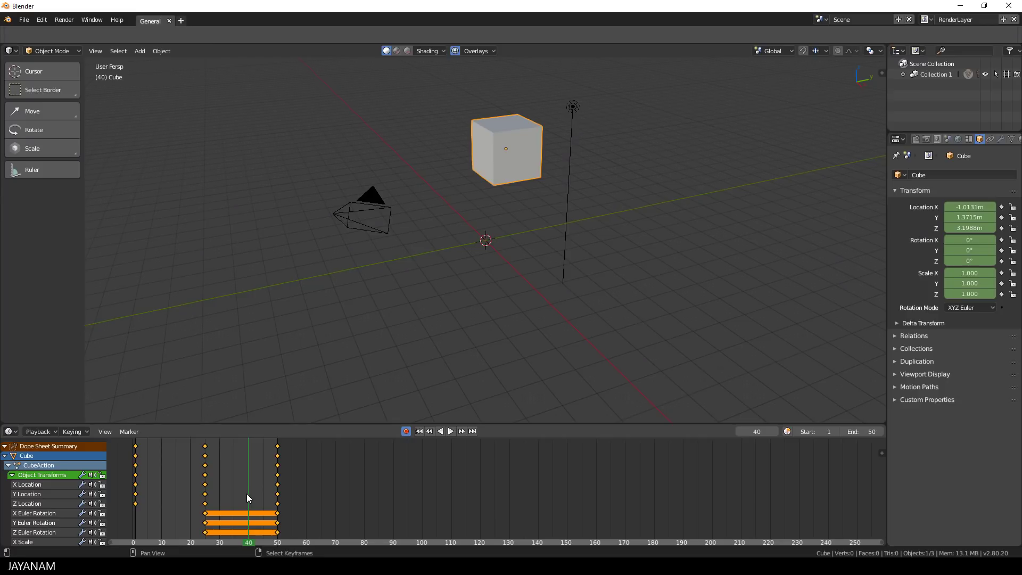
pyautogui.keyDown('ctrl'); pyautogui.scroll(5, 247, 494); pyautogui.keyUp('ctrl')
pyautogui.keyDown('ctrl'); pyautogui.scroll(8, 247, 493); pyautogui.keyUp('ctrl')
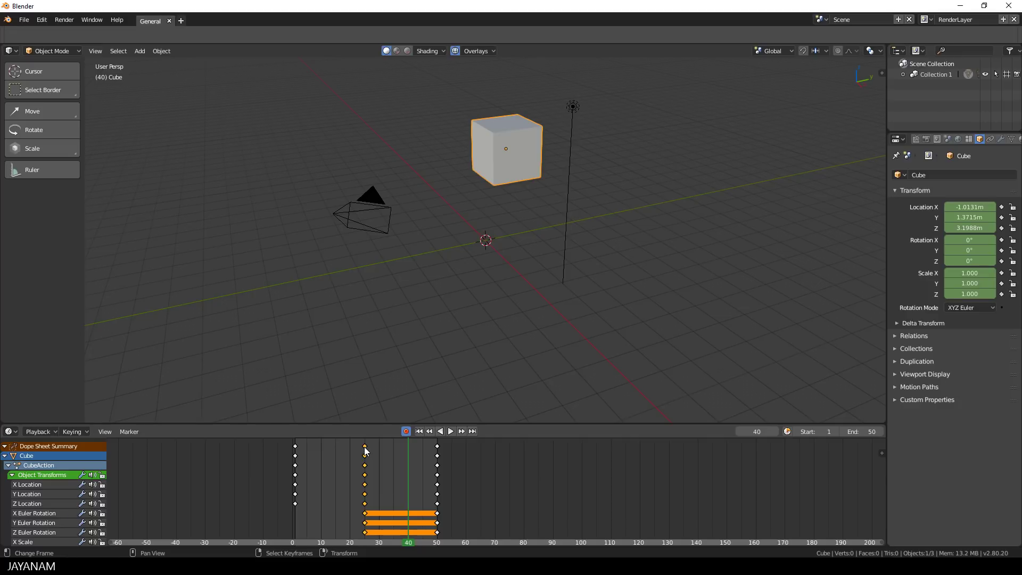
pyautogui.moveTo(365, 446); pyautogui.dragTo(364, 503)
pyautogui.moveTo(322, 510); pyautogui.dragTo(323, 536, button='middle')
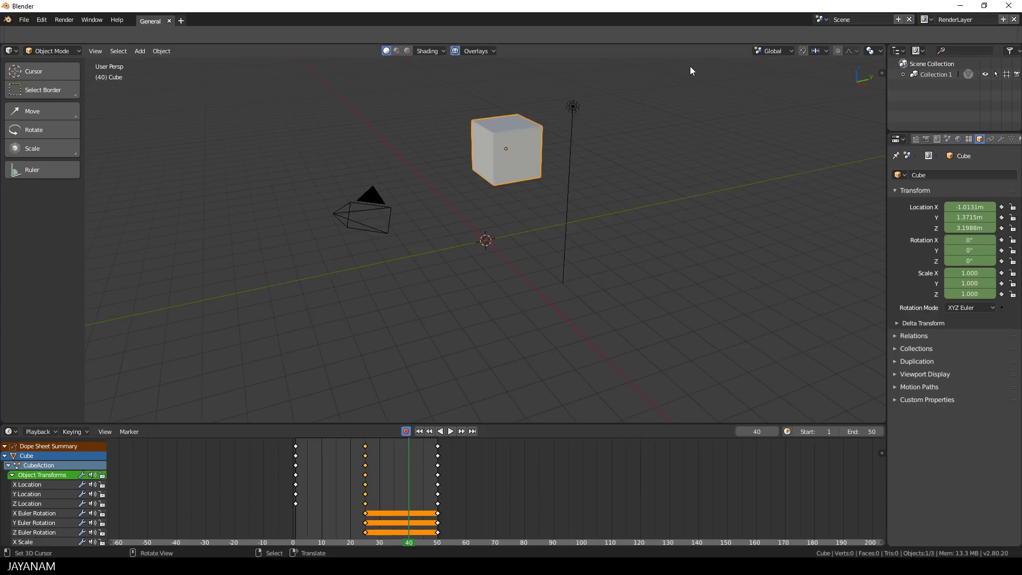
# Split the 3D viewport vertically and make the new area a Dope Sheet editor
pyautogui.moveTo(884, 47); pyautogui.dragTo(546, 49)
pyautogui.click(556, 52)
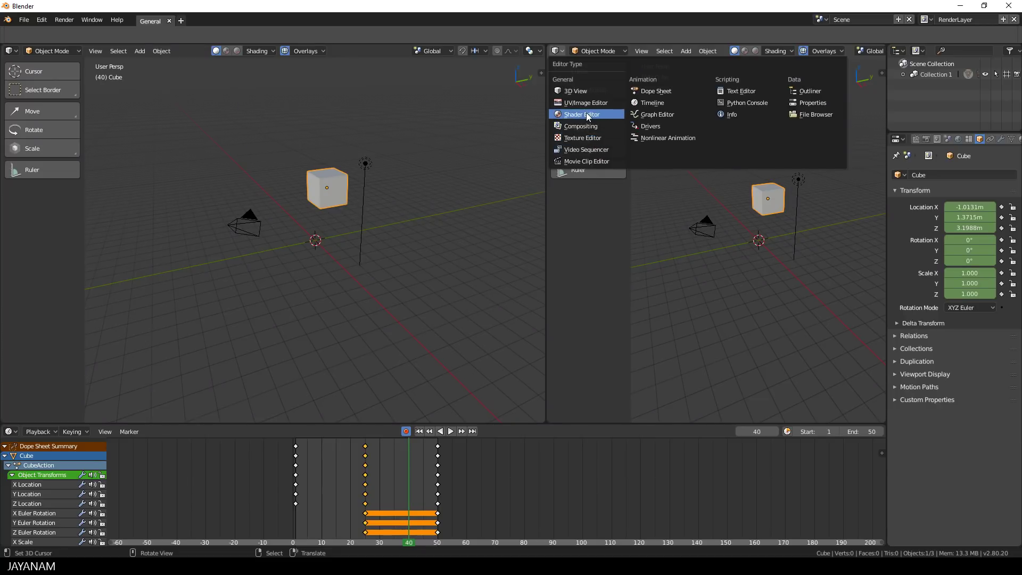
pyautogui.click(680, 90)
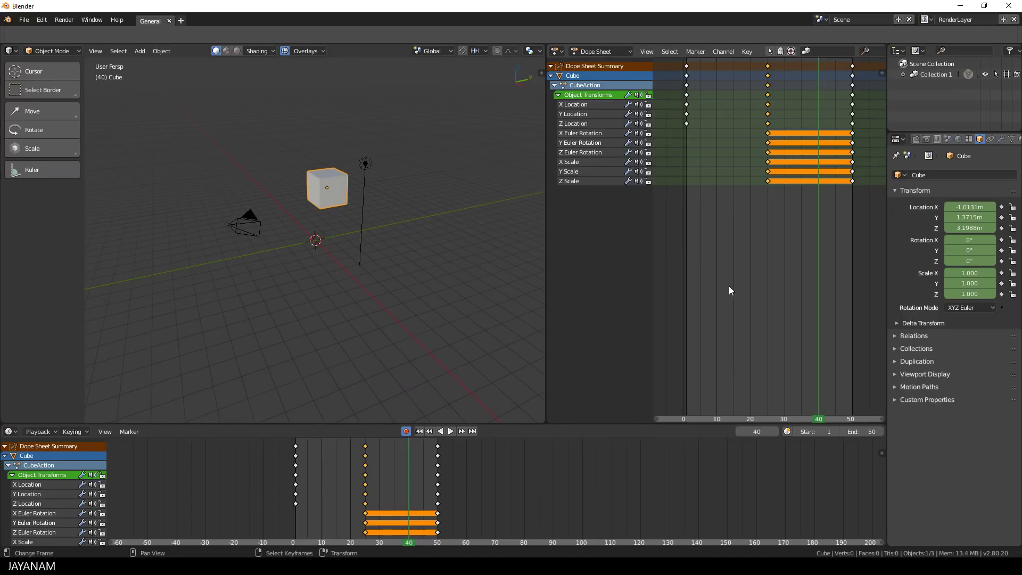
# Play and scrub the animation in the Dope Sheet, ending at frame 1
pyautogui.scroll(-3, 730, 287)
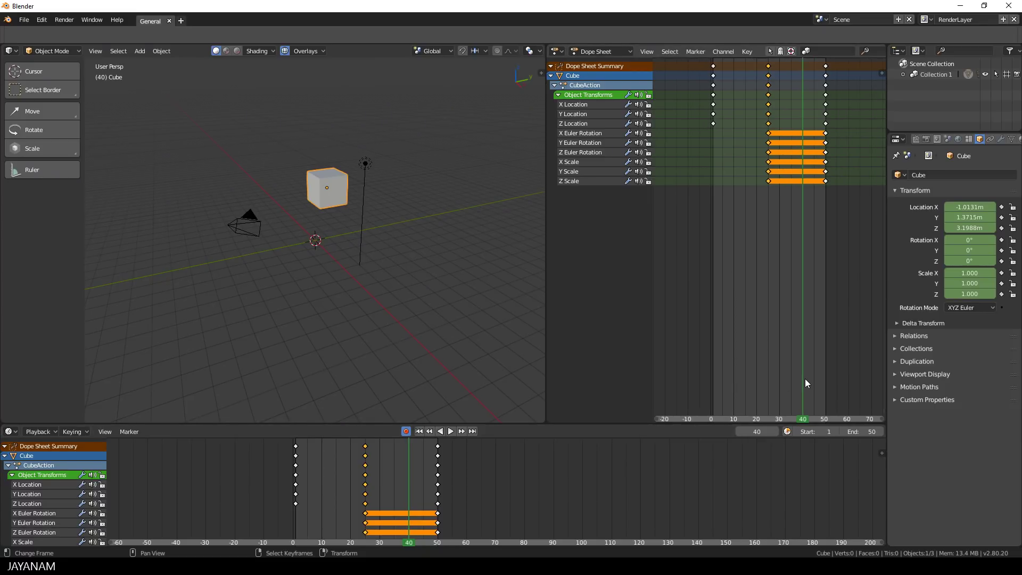
pyautogui.press('space')
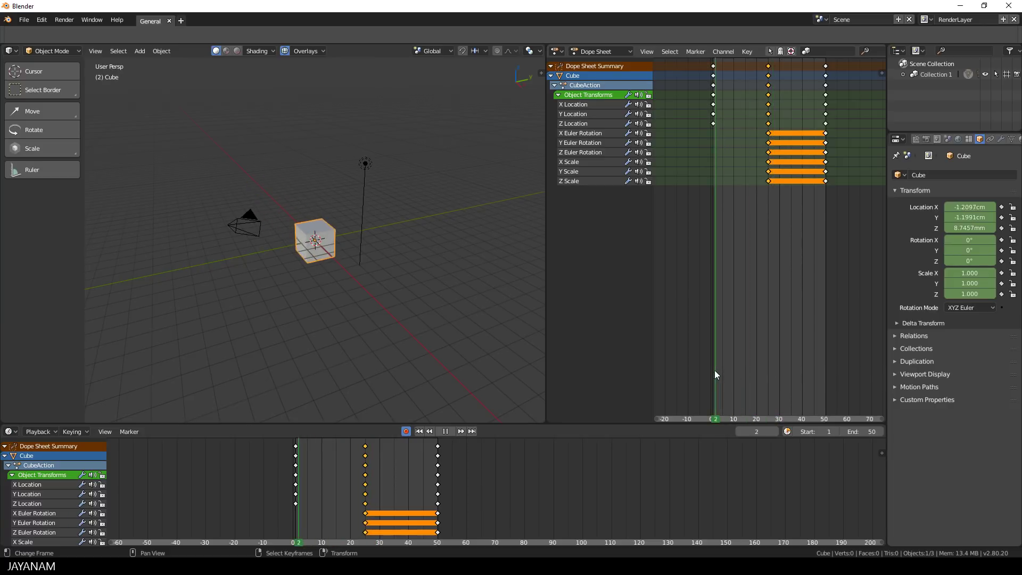
pyautogui.moveTo(797, 379); pyautogui.dragTo(713, 378)
pyautogui.press('space')
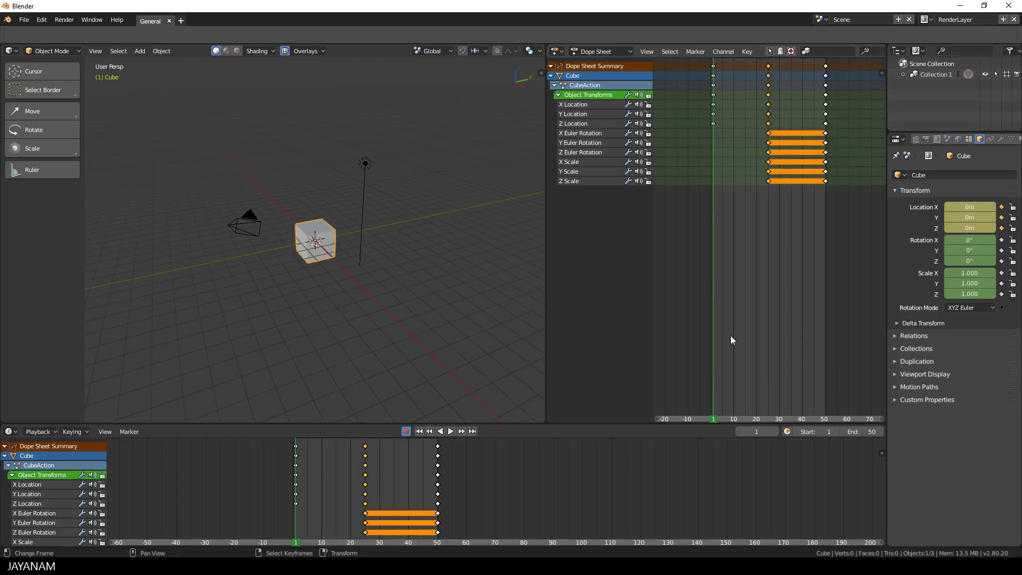
# Change the Dope Sheet to Action Editor mode and create a new action as a copy of CubeAction
pyautogui.click(614, 50)
pyautogui.click(607, 75)
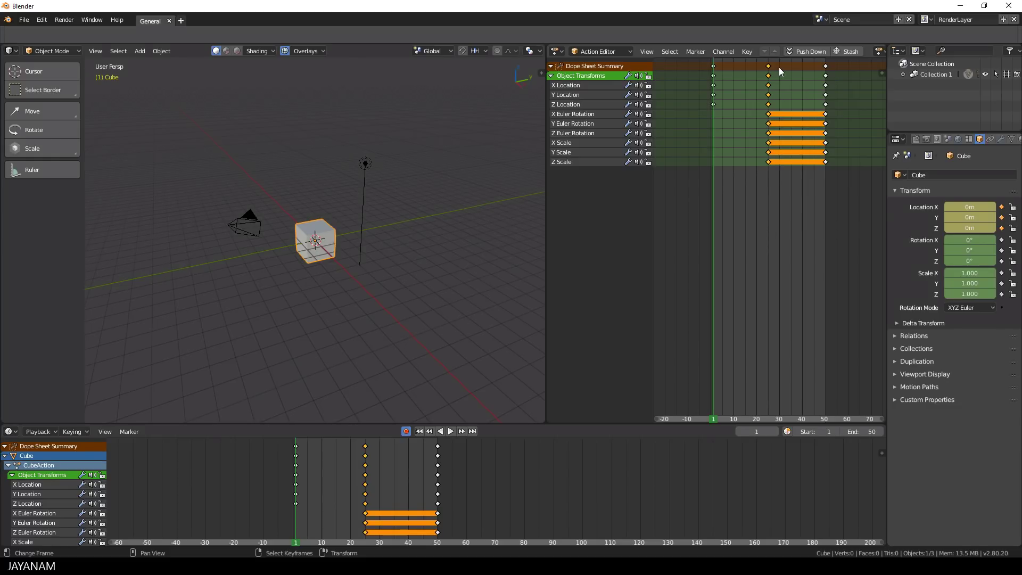
pyautogui.scroll(-5, 792, 49)
pyautogui.scroll(-2, 792, 49)
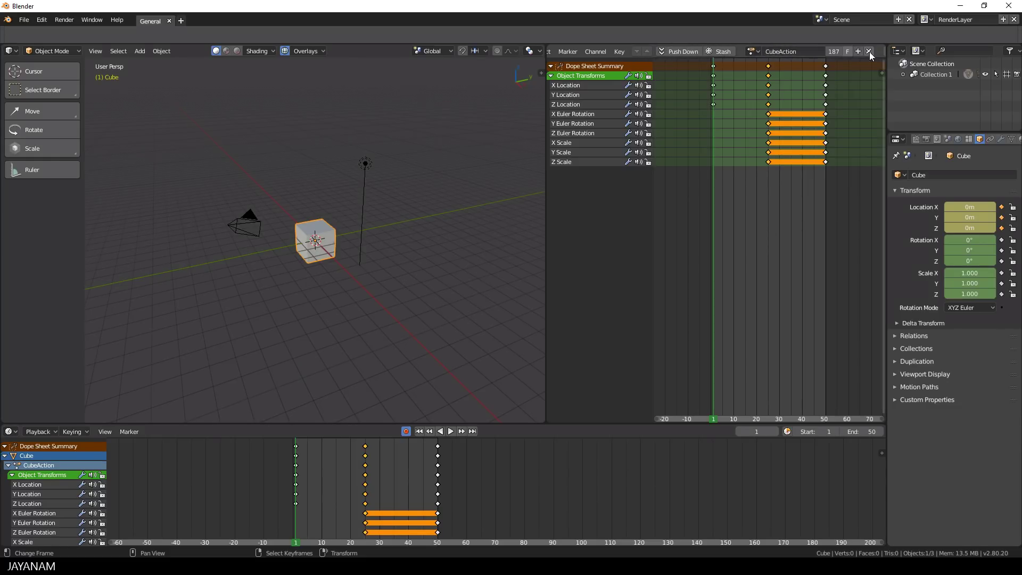
pyautogui.click(860, 52)
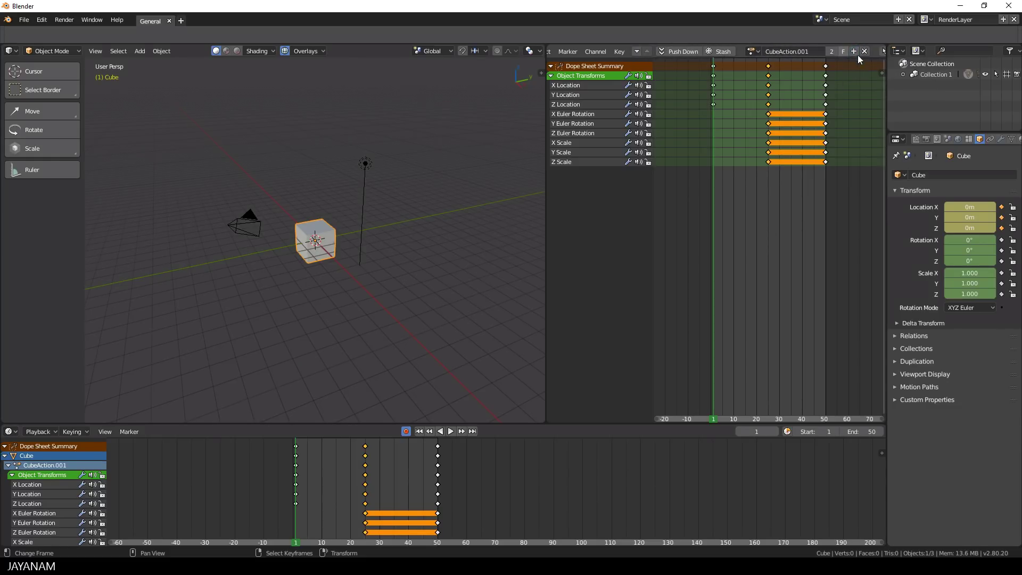
# Advance the new action to frame 16 and key the cube there, moved well upward in the viewport
pyautogui.press('space')
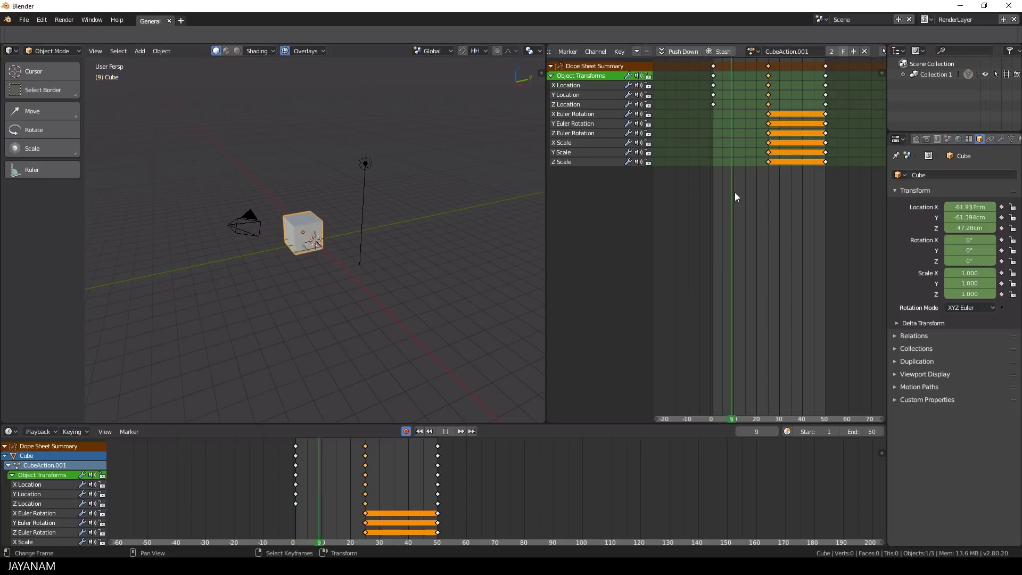
pyautogui.press('space')
pyautogui.scroll(3, 293, 215)
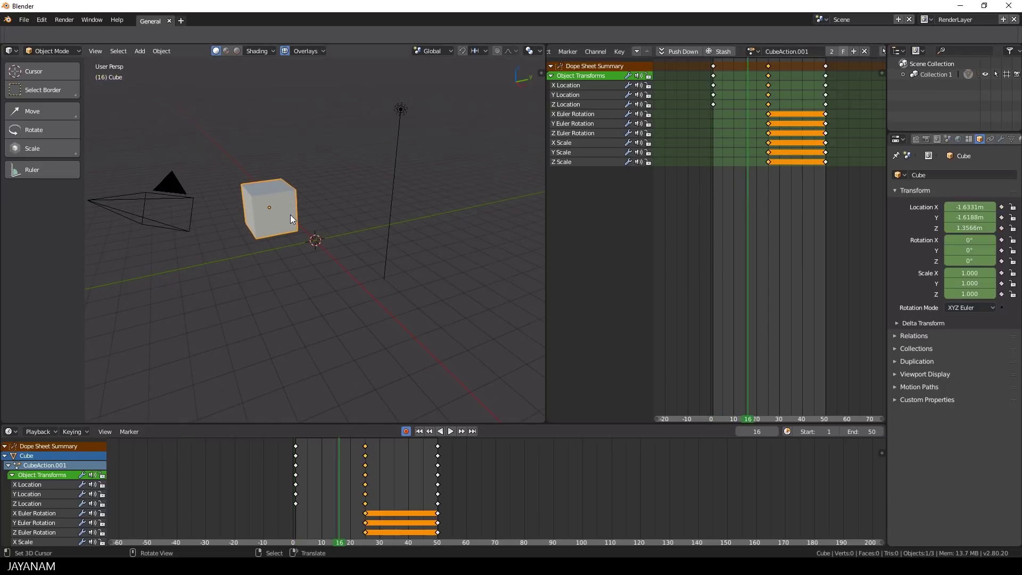
pyautogui.moveTo(289, 215); pyautogui.dragTo(312, 92, button='right')
# Scrub back to frame 0 and play the new action to check the cube's movement
pyautogui.moveTo(758, 278); pyautogui.dragTo(656, 302)
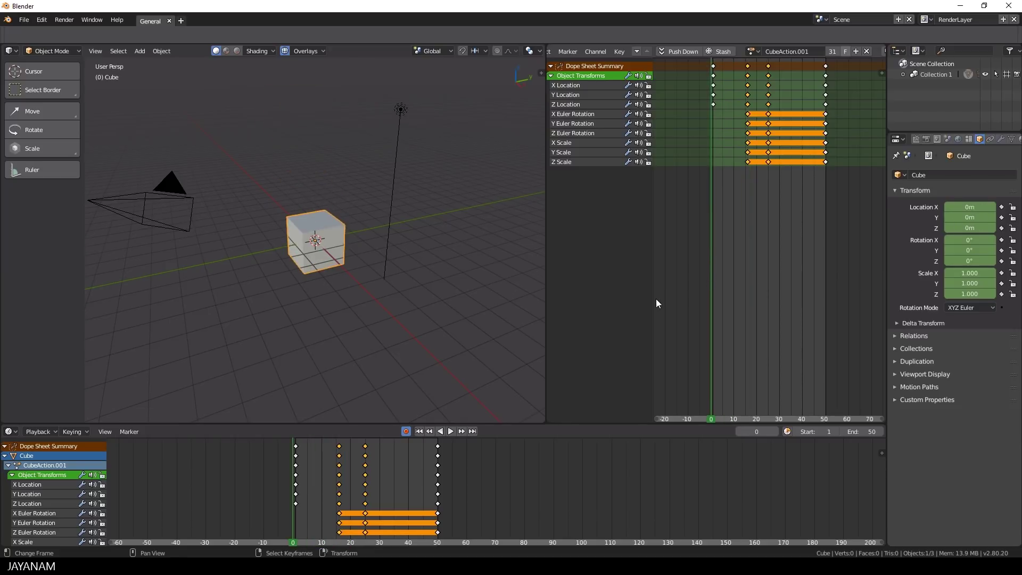
pyautogui.click(448, 432)
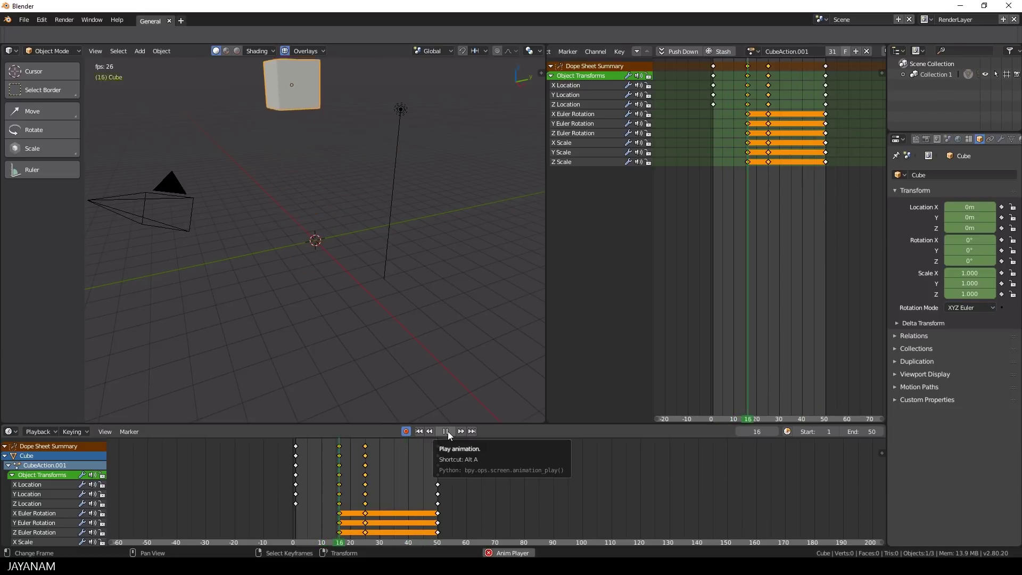
pyautogui.click(448, 431)
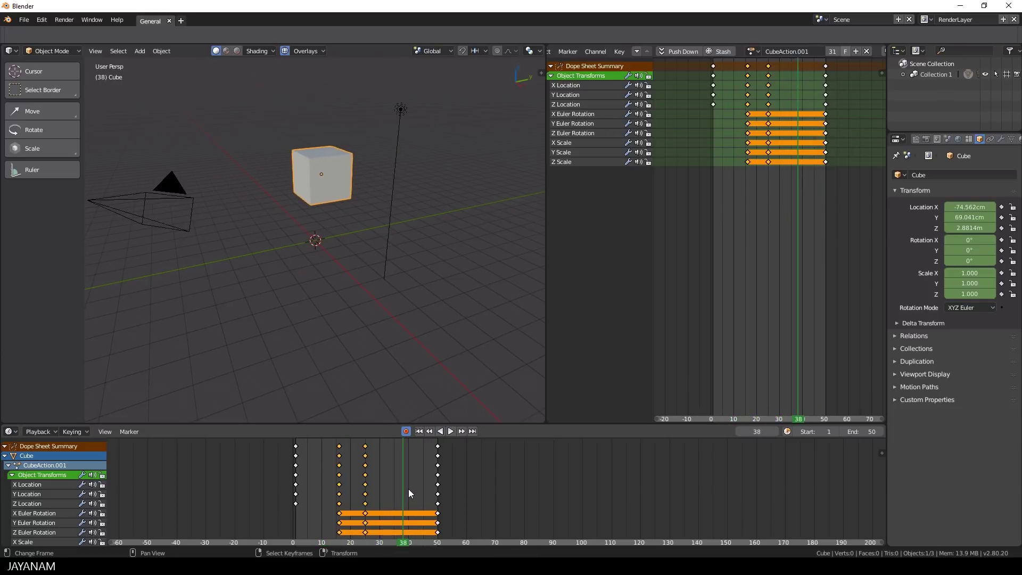
# Move the X Location keyframe at frame 25 to about frame 34
pyautogui.click(367, 465)
pyautogui.click(366, 484)
pyautogui.press('g')
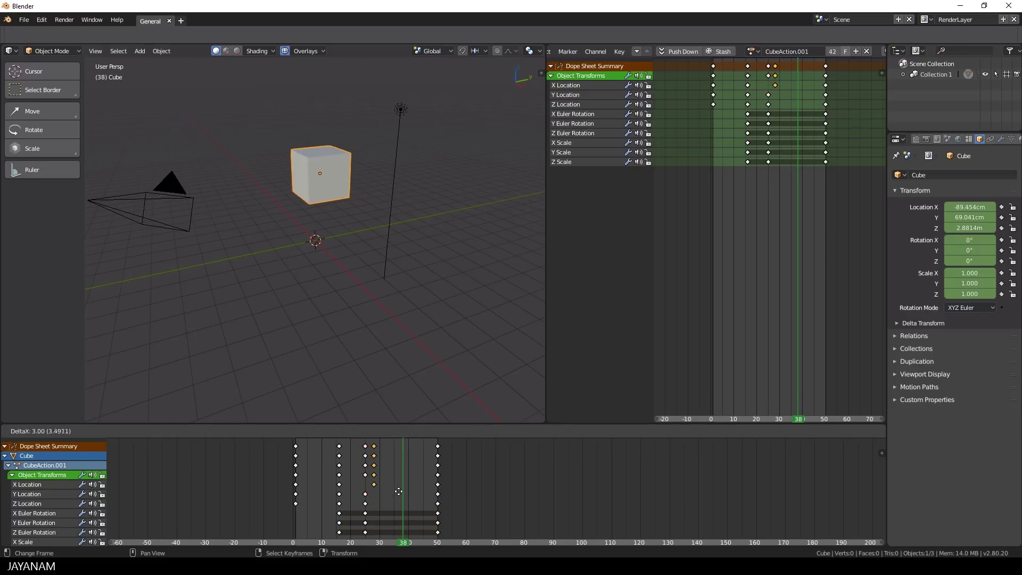
pyautogui.click(416, 494)
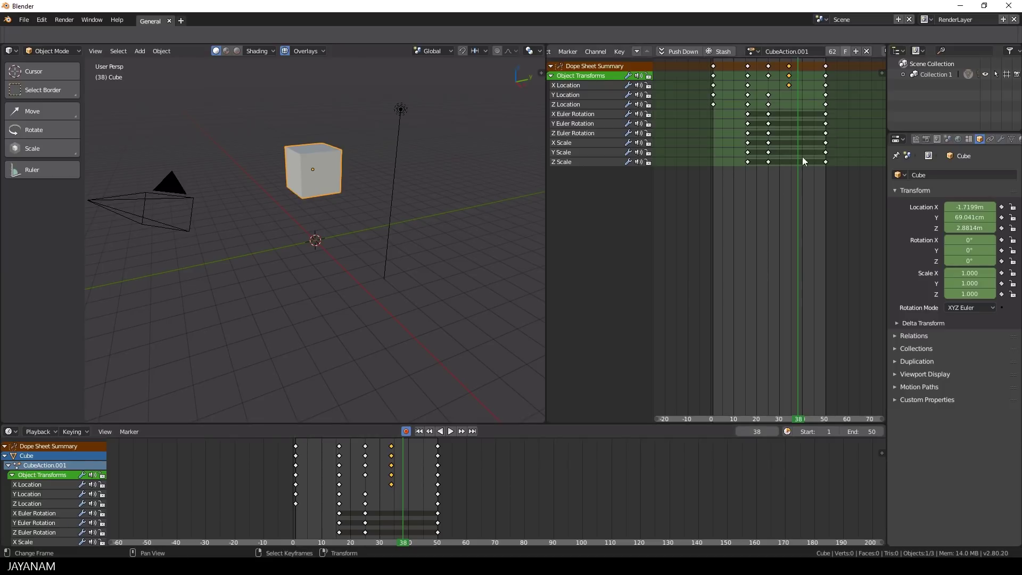
pyautogui.scroll(2, 803, 104)
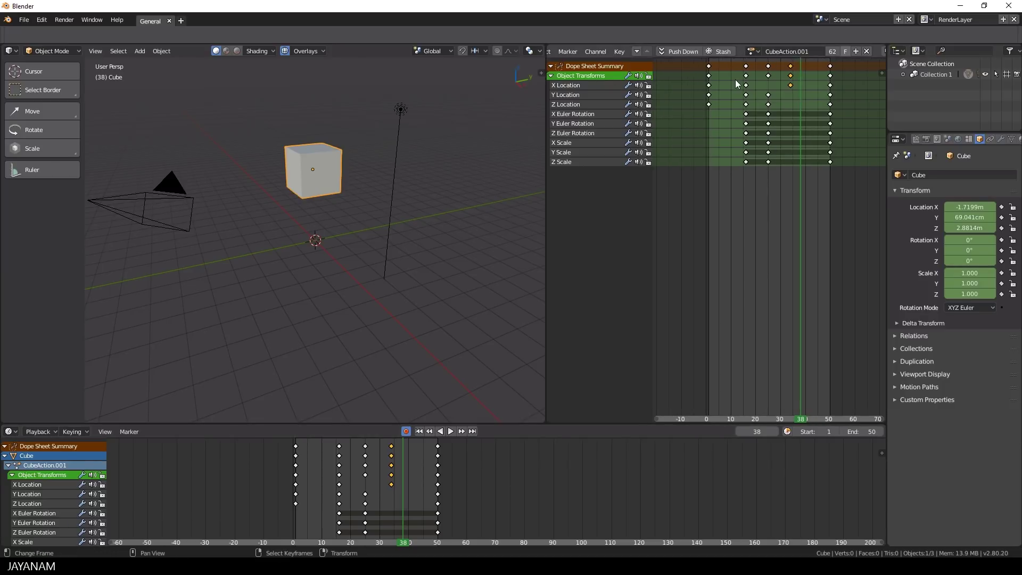